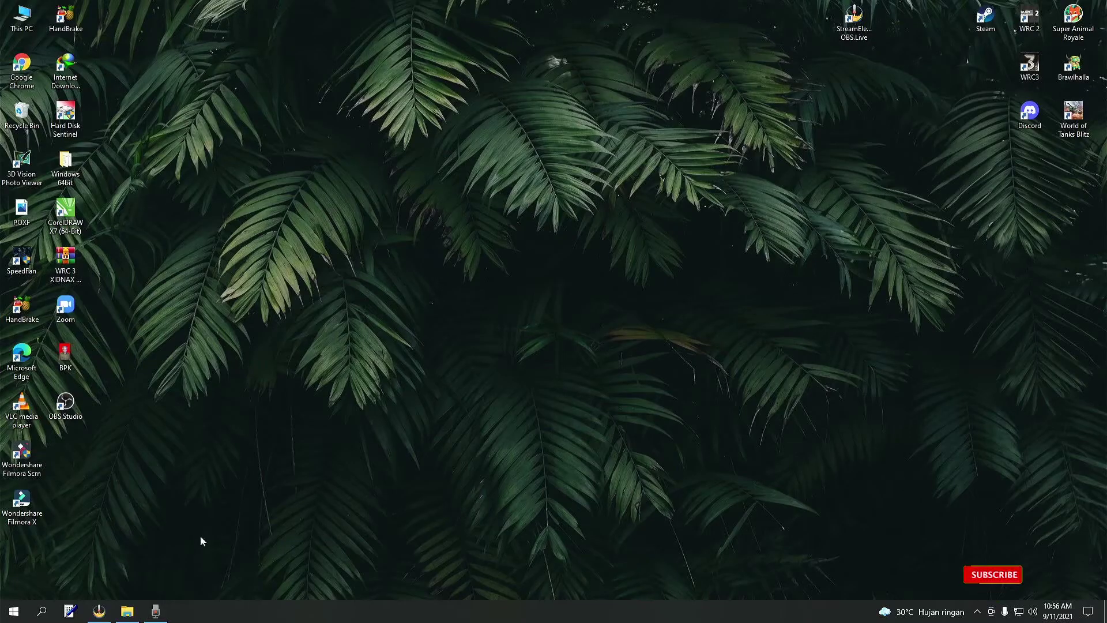
Examine the overlay video files in the Dragon by OWN3D.TV.overlay folder, including the gameplay, notification and webcam overlays.
click(128, 613)
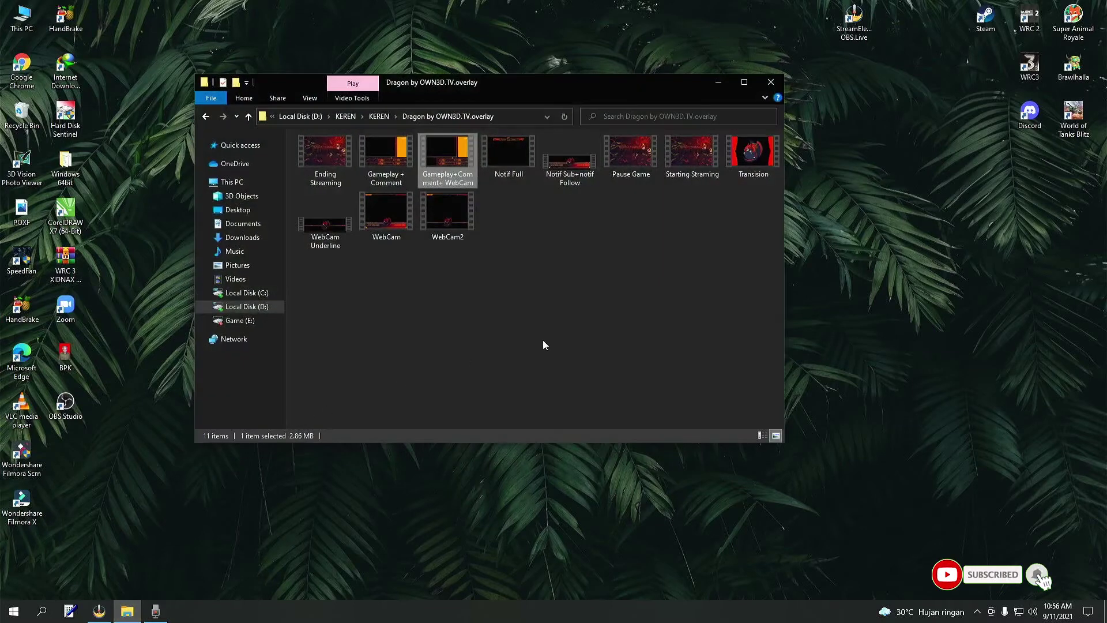
click(546, 338)
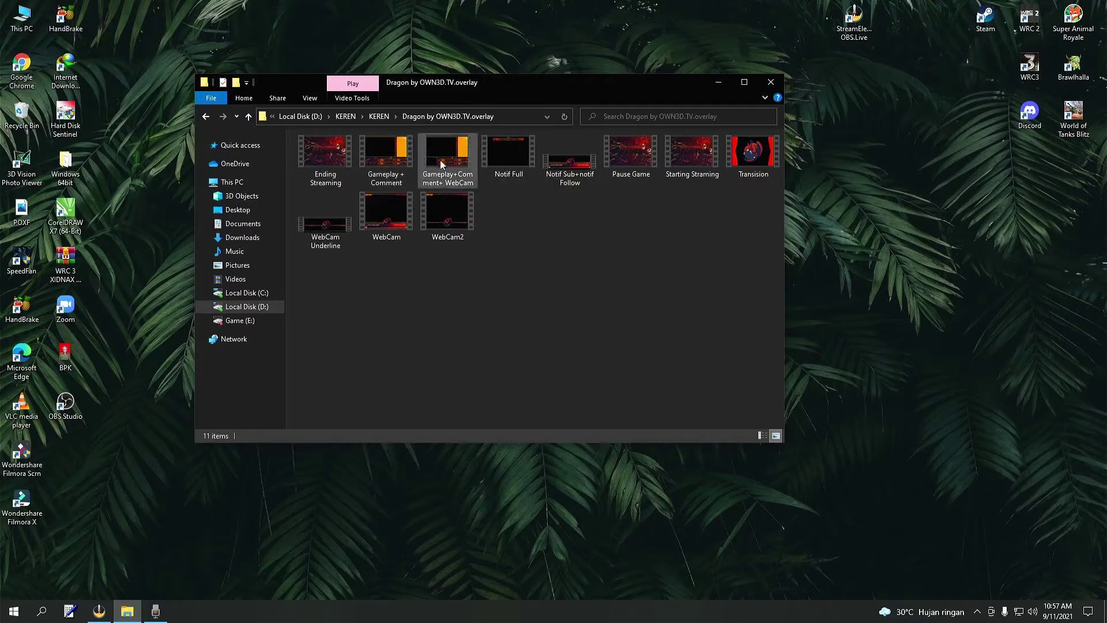
click(466, 152)
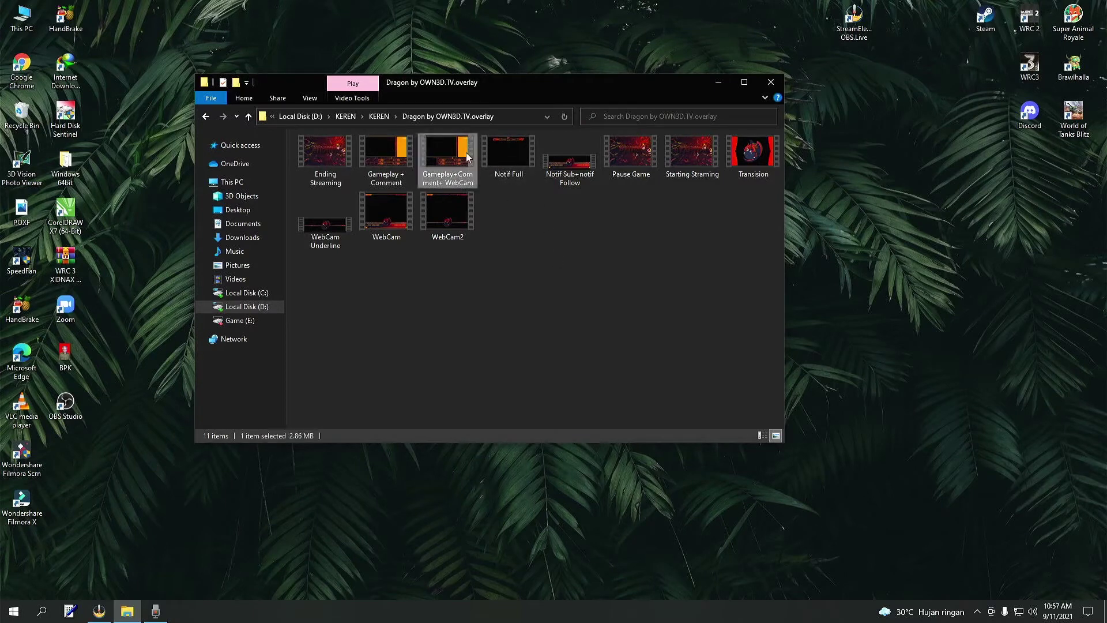
click(528, 157)
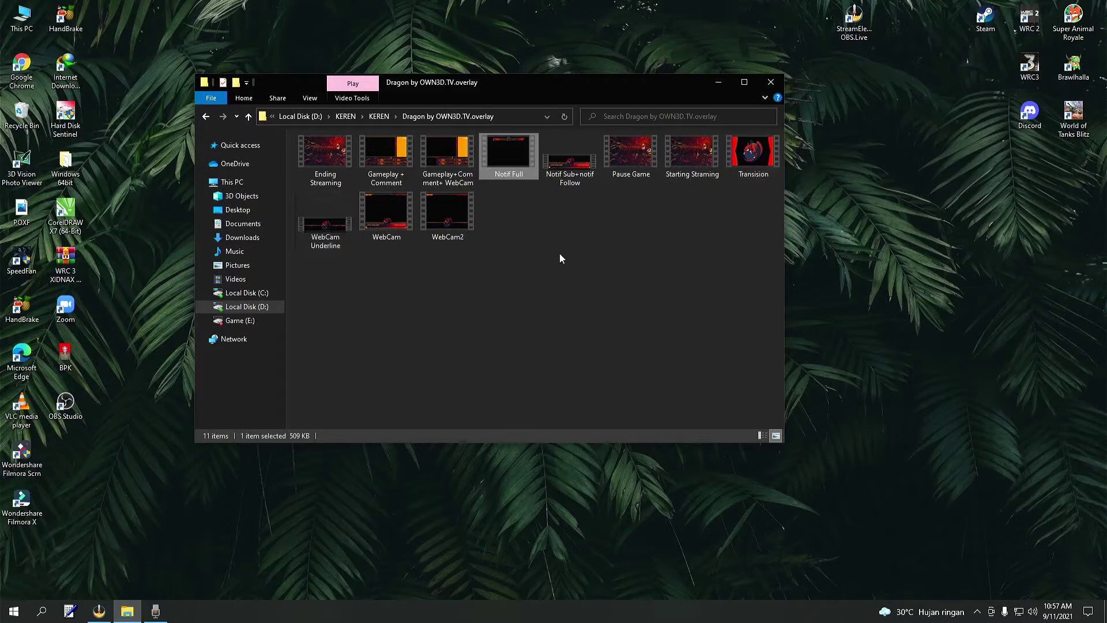
drag(550, 280, 303, 215)
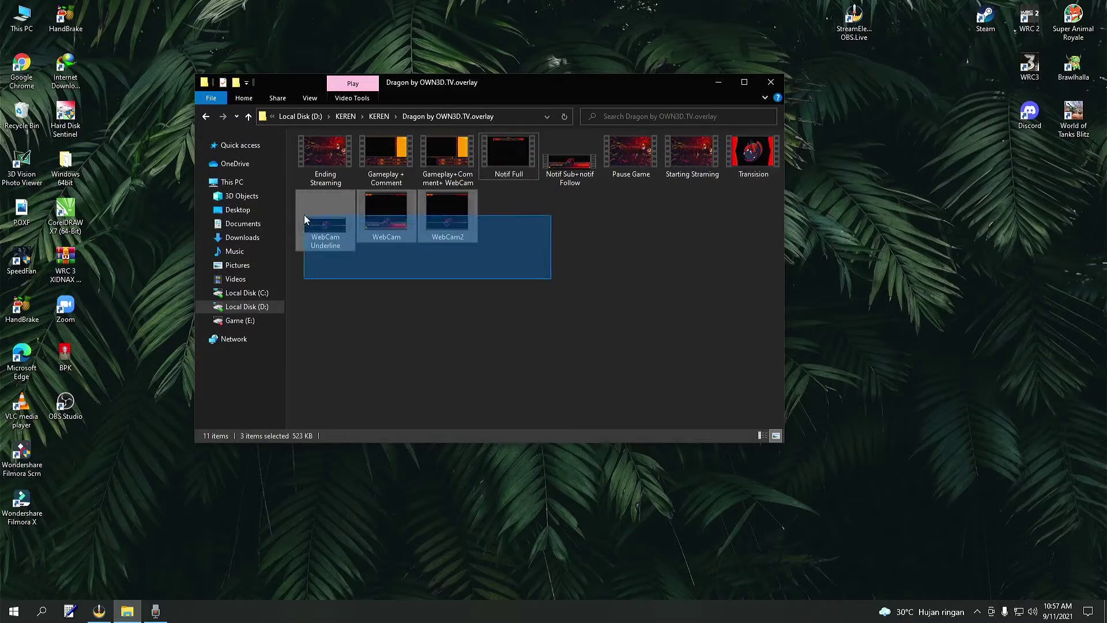
click(438, 375)
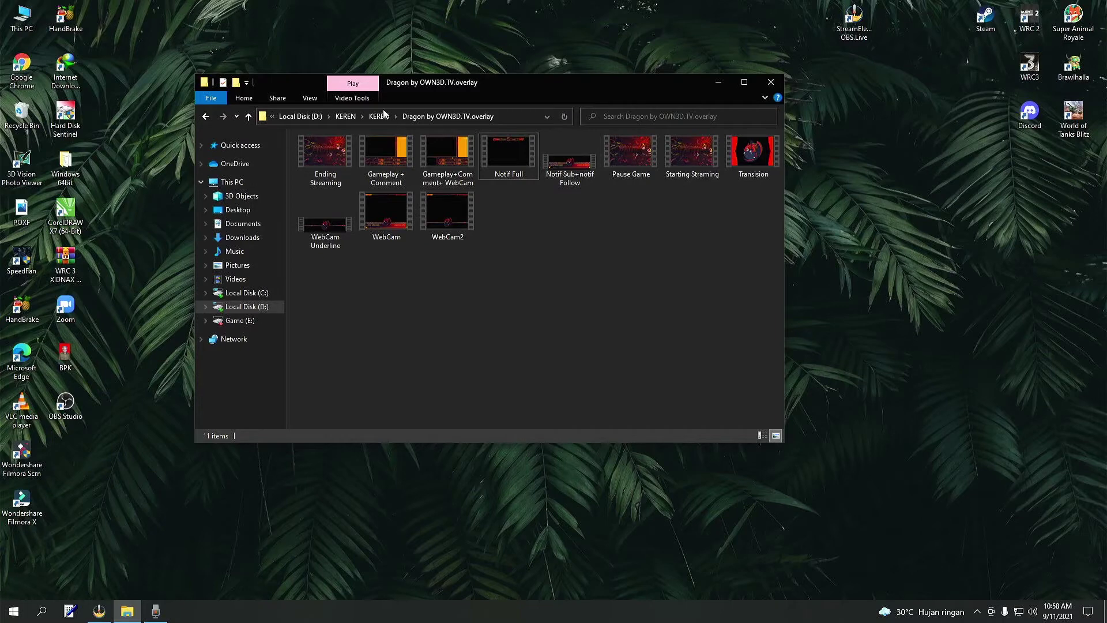
Switch to OBS and rename the existing scene as "Starting Streaming".
click(104, 618)
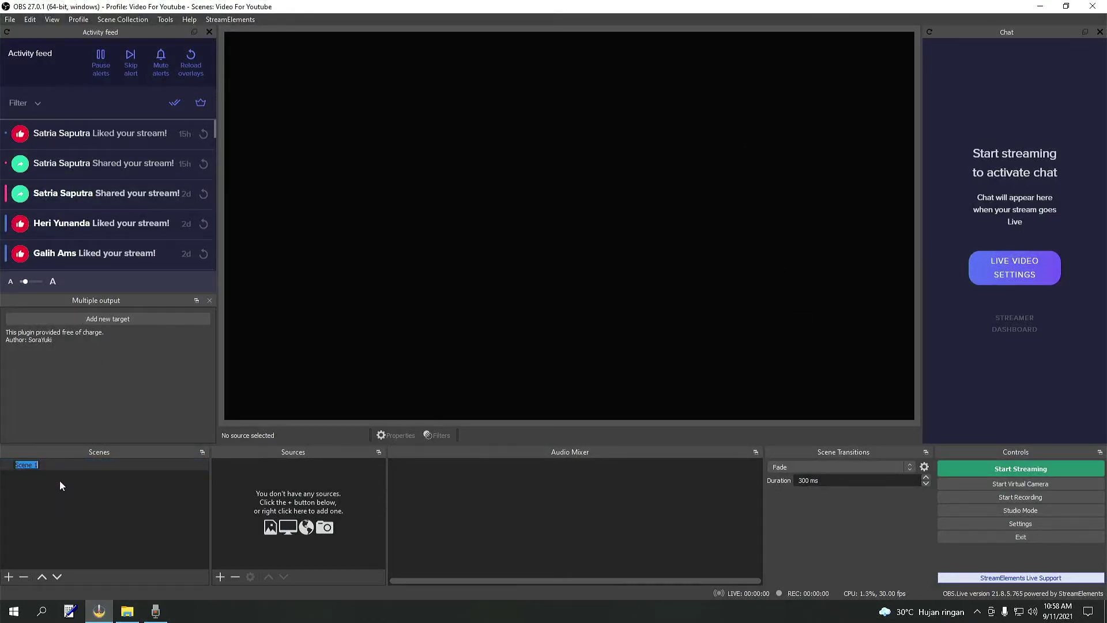
text(Starting Streaming)
key(Return)
Add a new media source named "Starting Overlay" to the Starting Streaming scene.
click(220, 577)
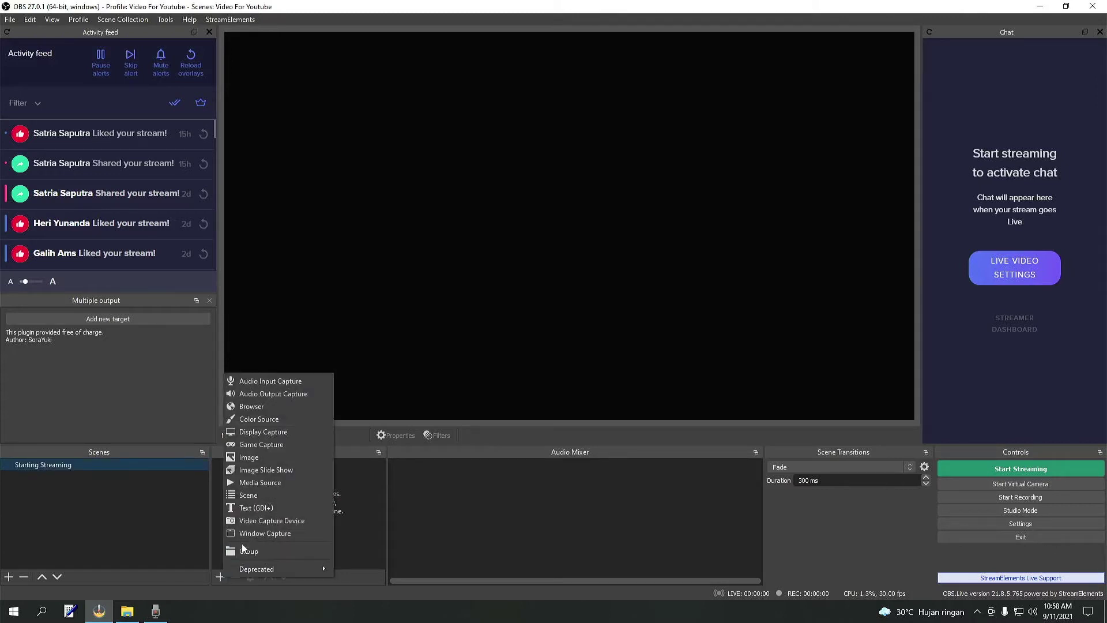
click(254, 482)
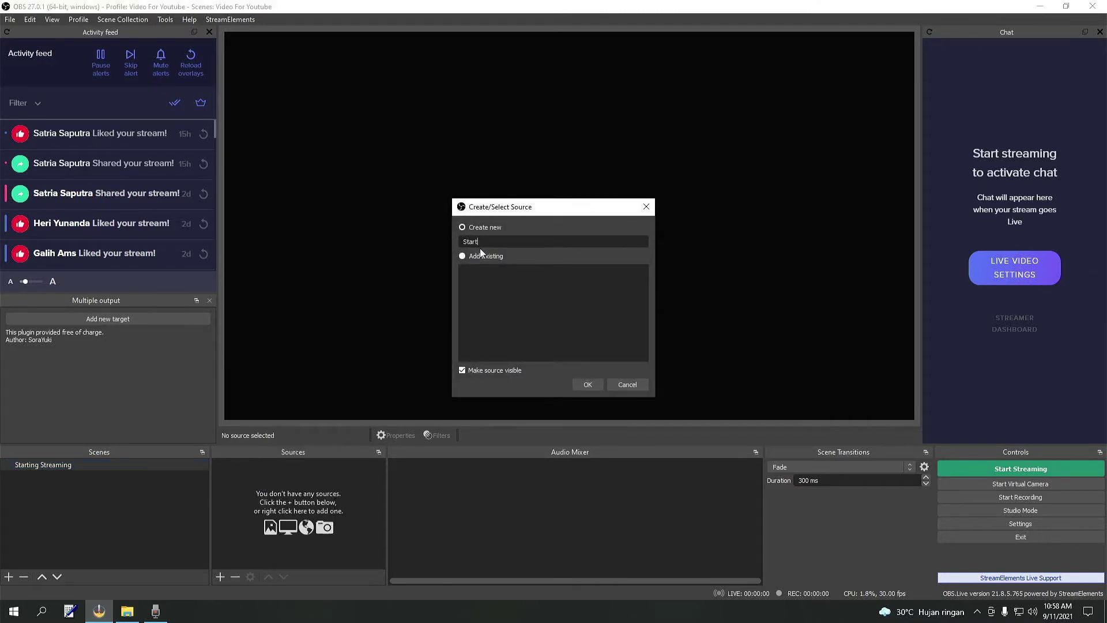
text(Starting Overlay)
key(Return)
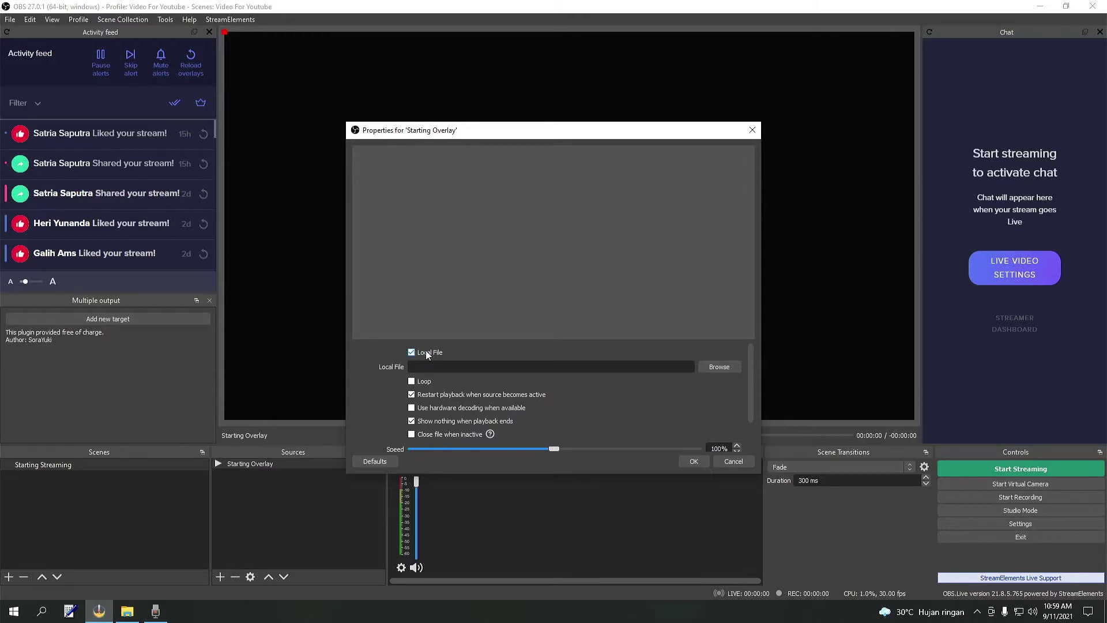
Load the local file "Starting Straming" into the Starting Overlay source and enable looping.
click(731, 368)
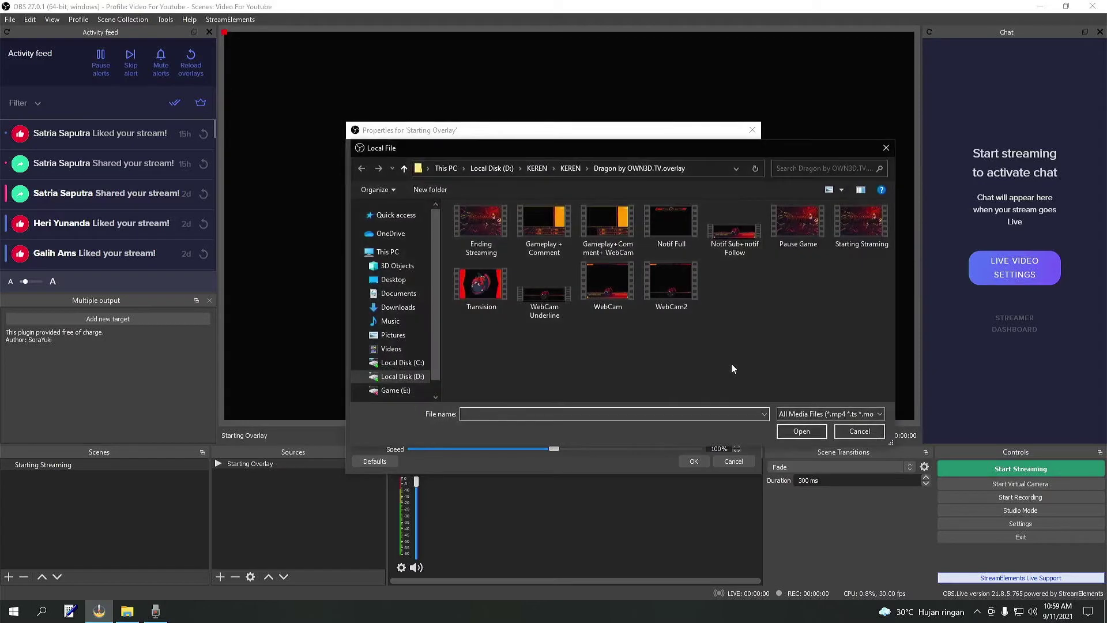
click(869, 236)
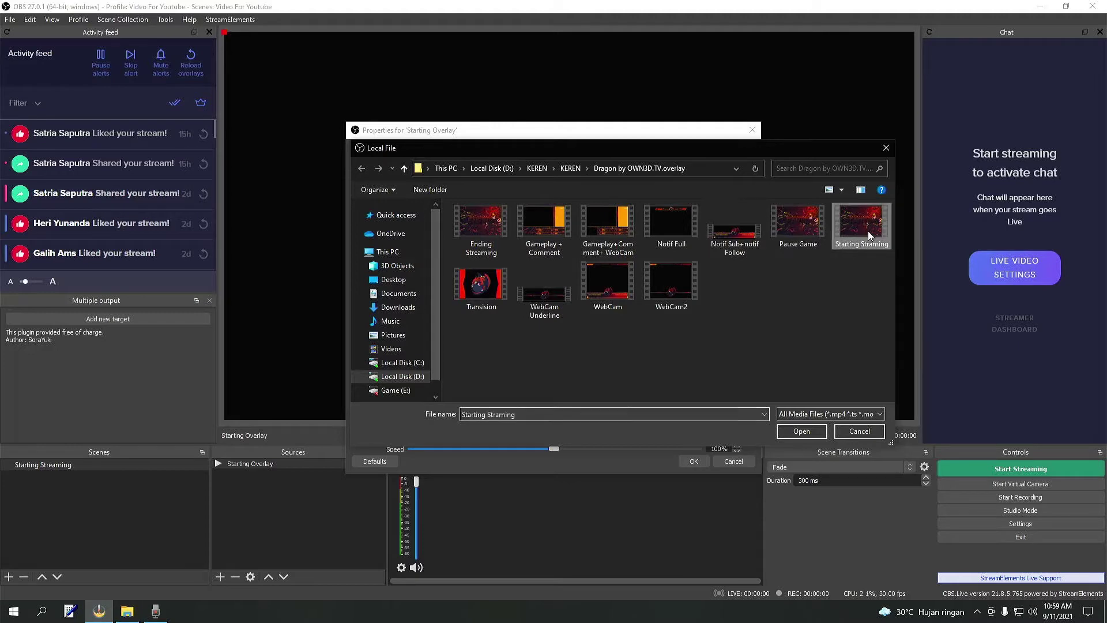
click(810, 436)
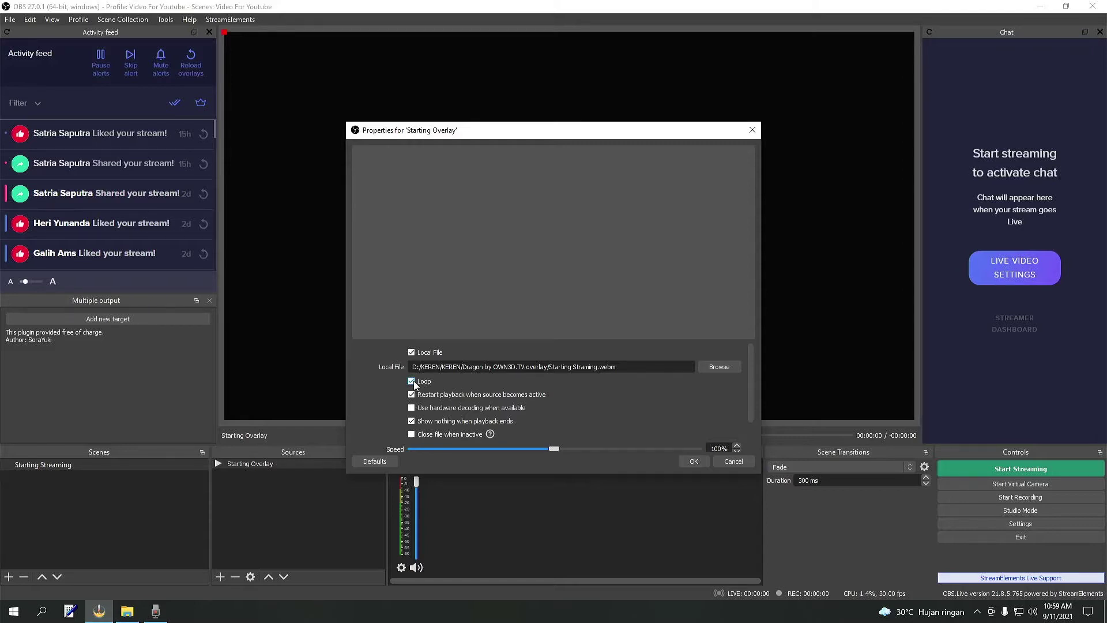
click(694, 461)
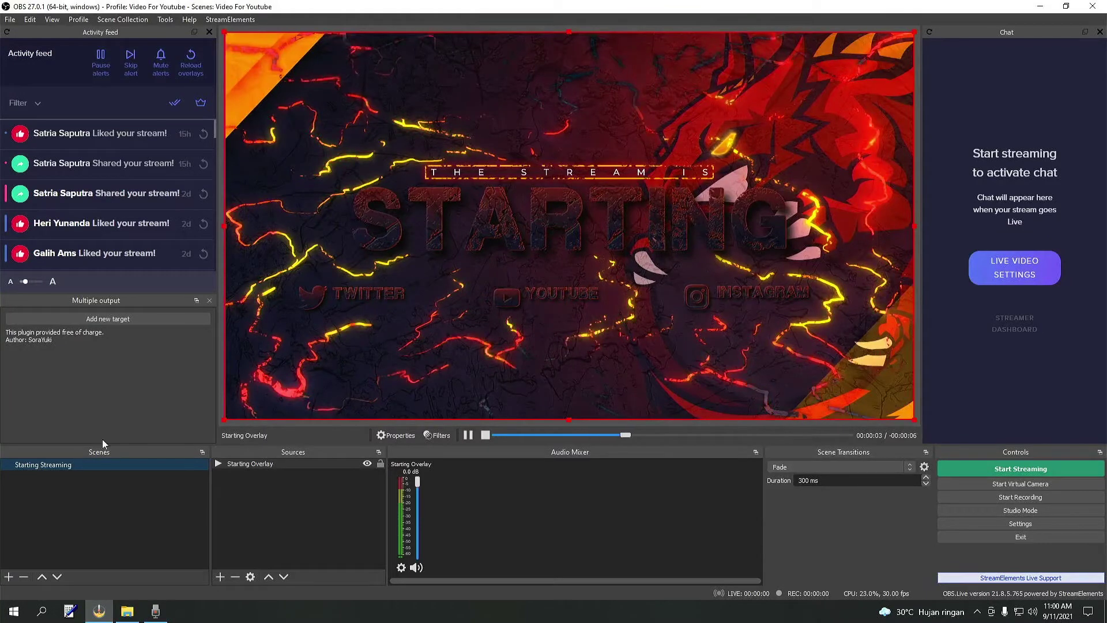
Add a second scene named "Gaming Straming".
click(9, 577)
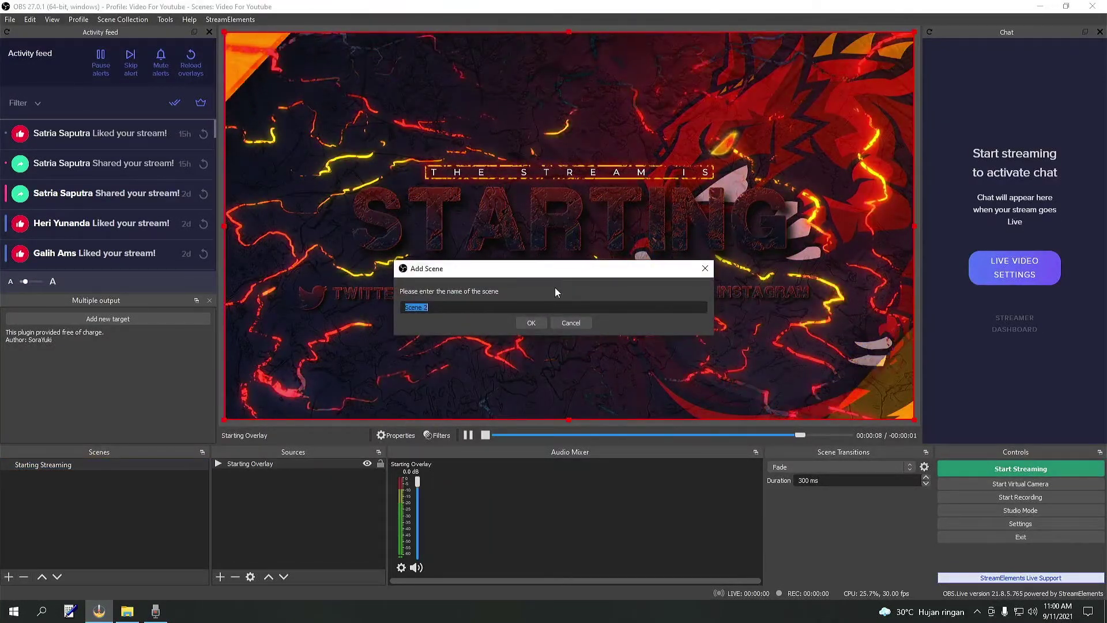
text(Gaming Straming)
key(Return)
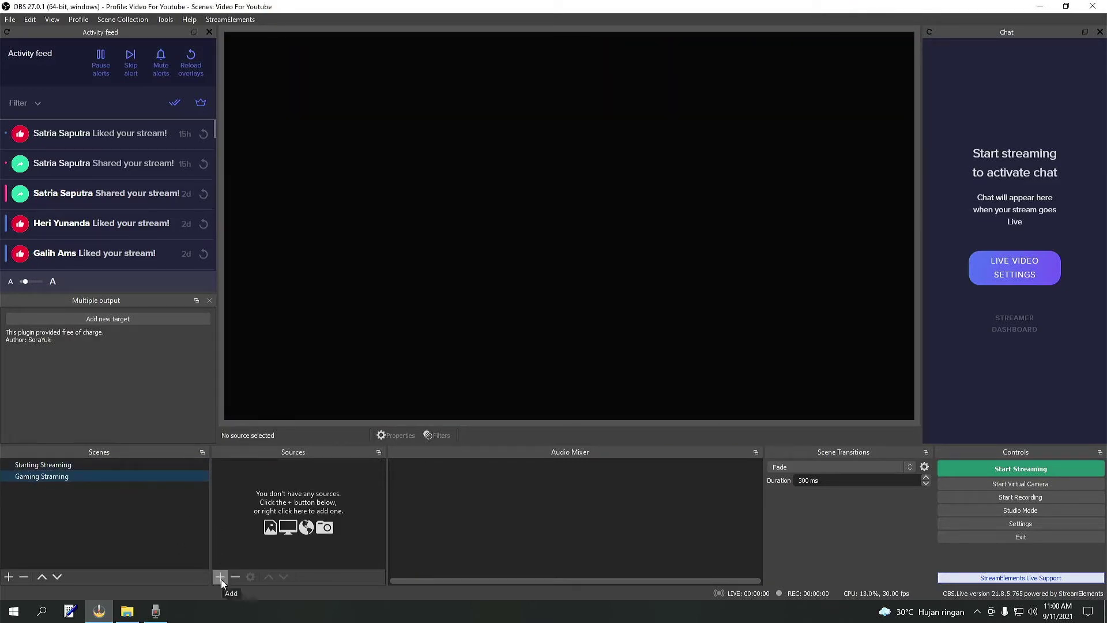
Add a new media source named "Overlay 1" to the Gaming Straming scene.
click(220, 577)
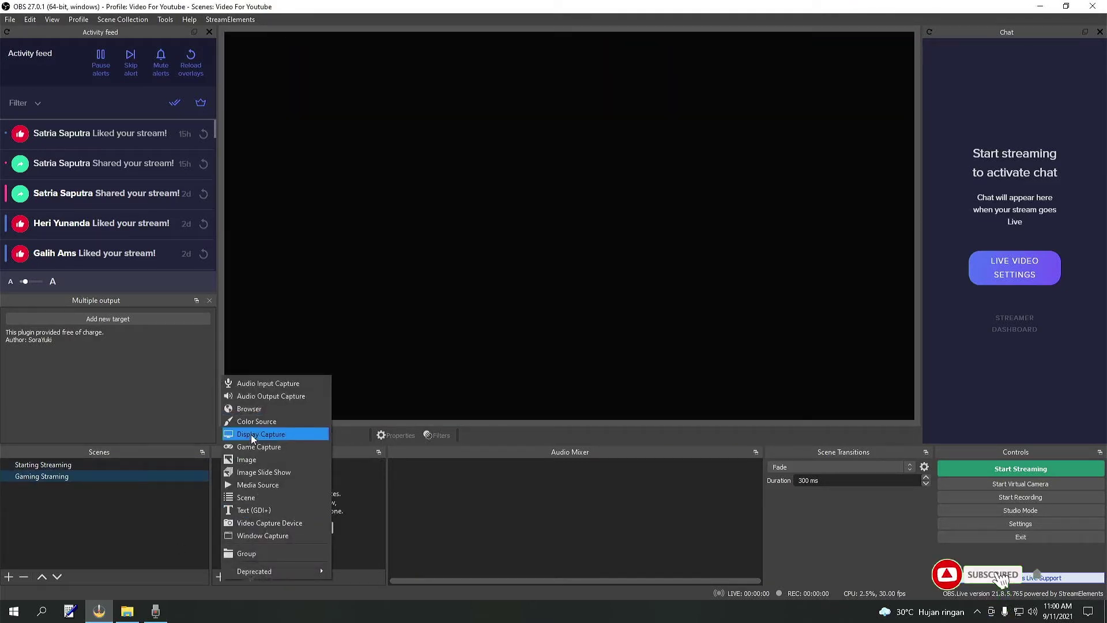
click(260, 484)
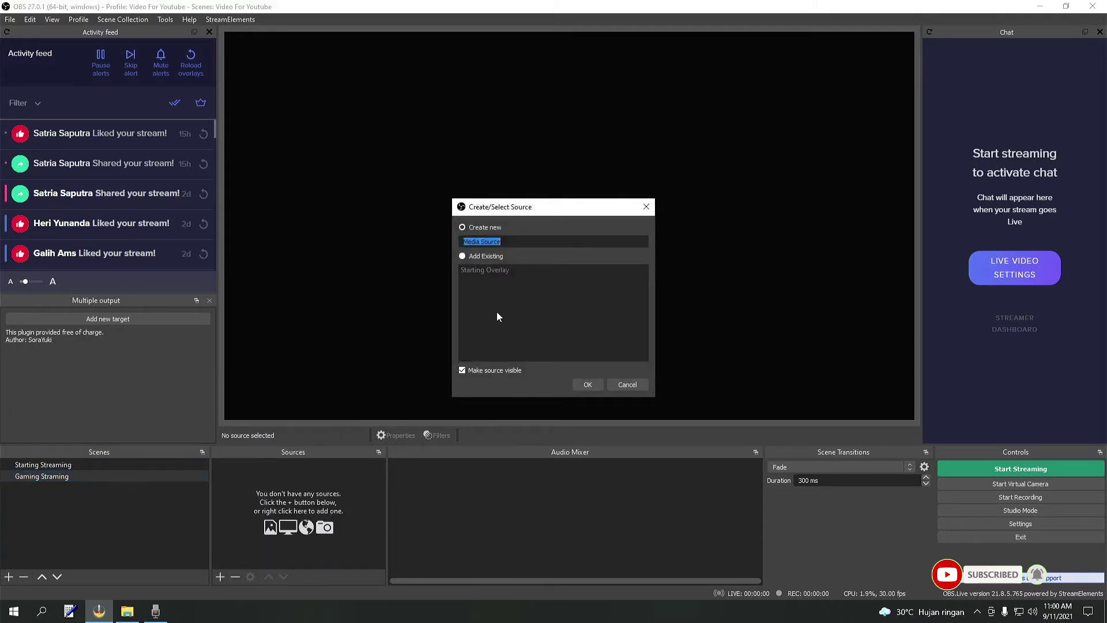
text(Overlay 1)
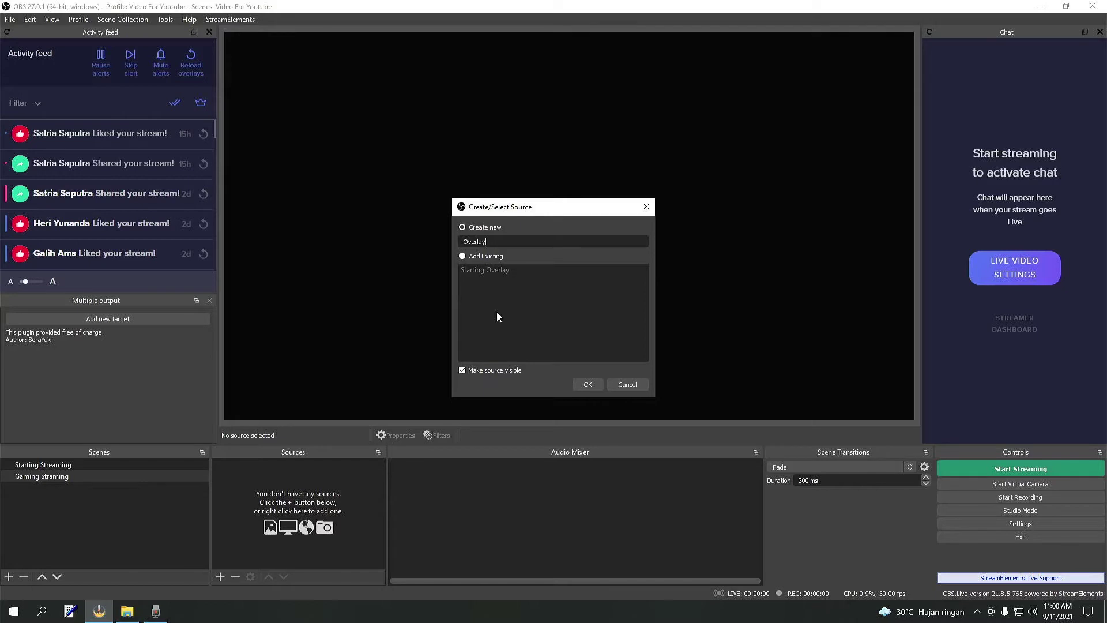
key(Return)
Load the local file "Gameplay + Comment" into the Overlay 1 source and enable looping.
click(127, 611)
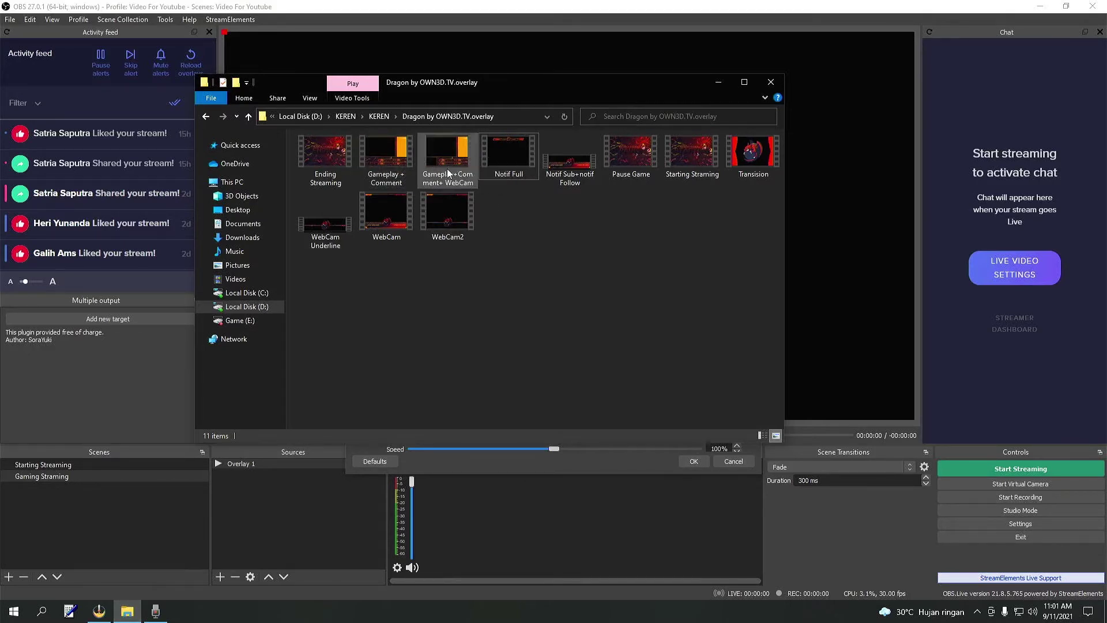
click(718, 82)
click(717, 363)
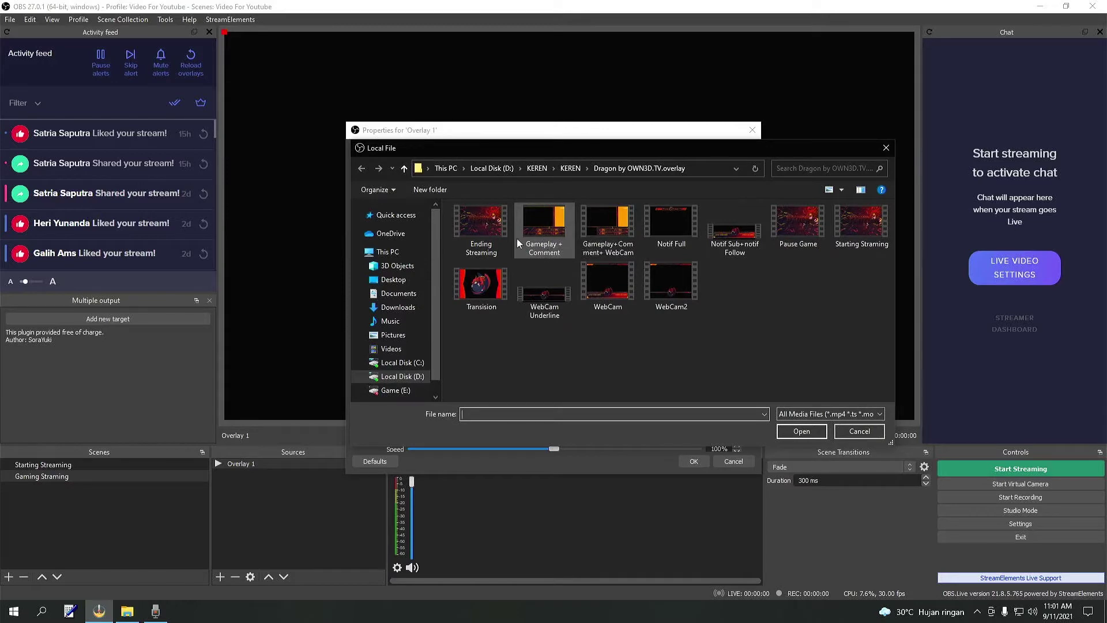
click(537, 225)
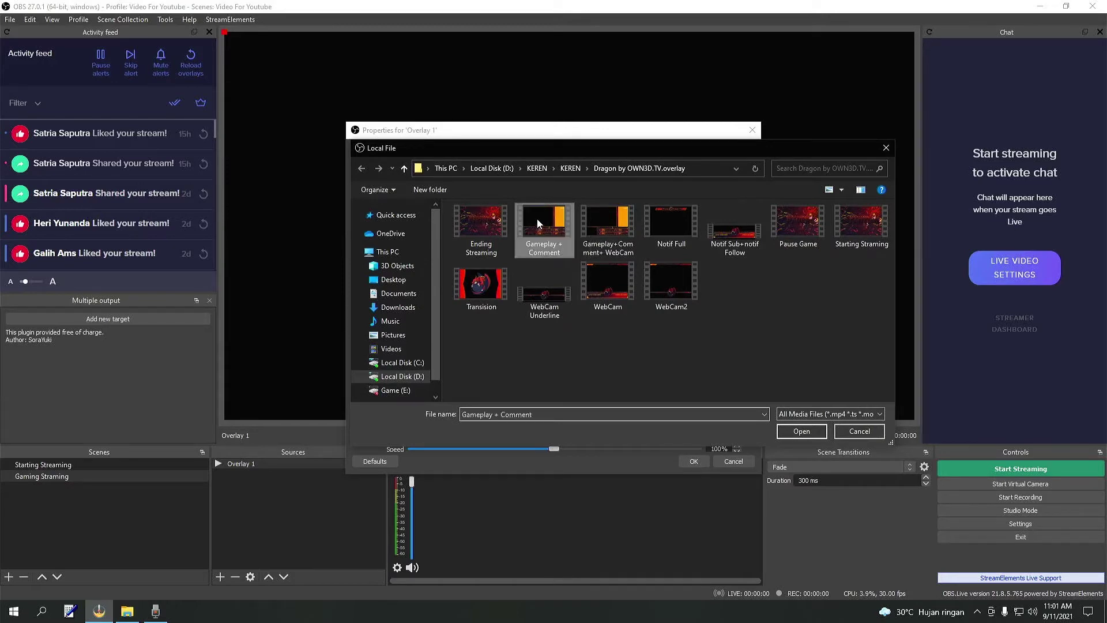
click(802, 431)
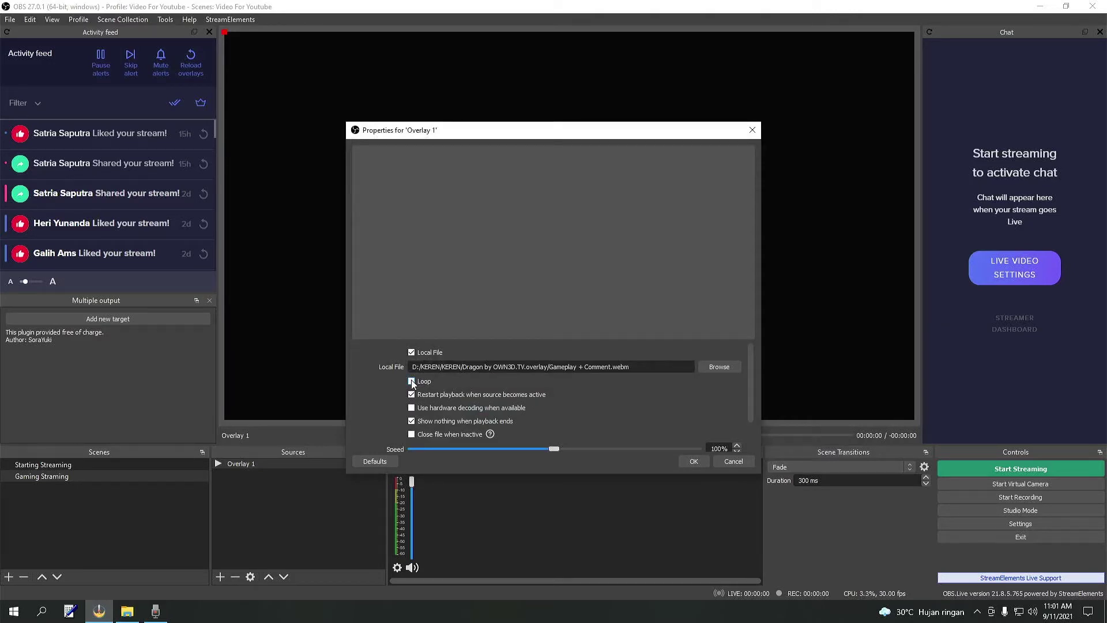
click(694, 462)
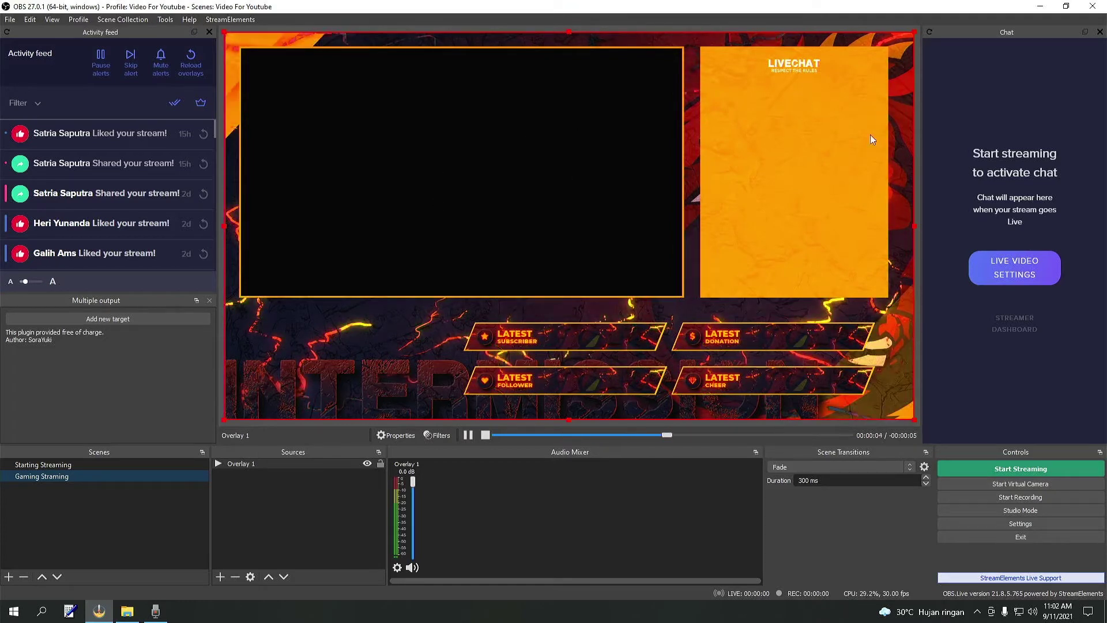
Add a looping media source named "Overlay 2" that plays the local file "Gameplay+Comment+ WebCam".
click(221, 578)
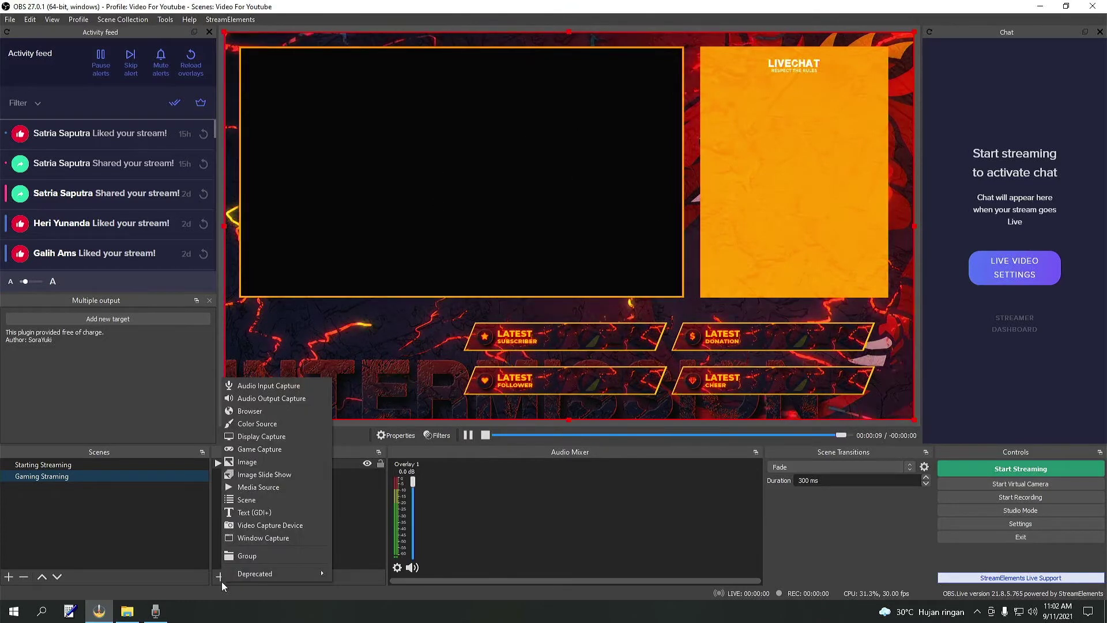
click(259, 487)
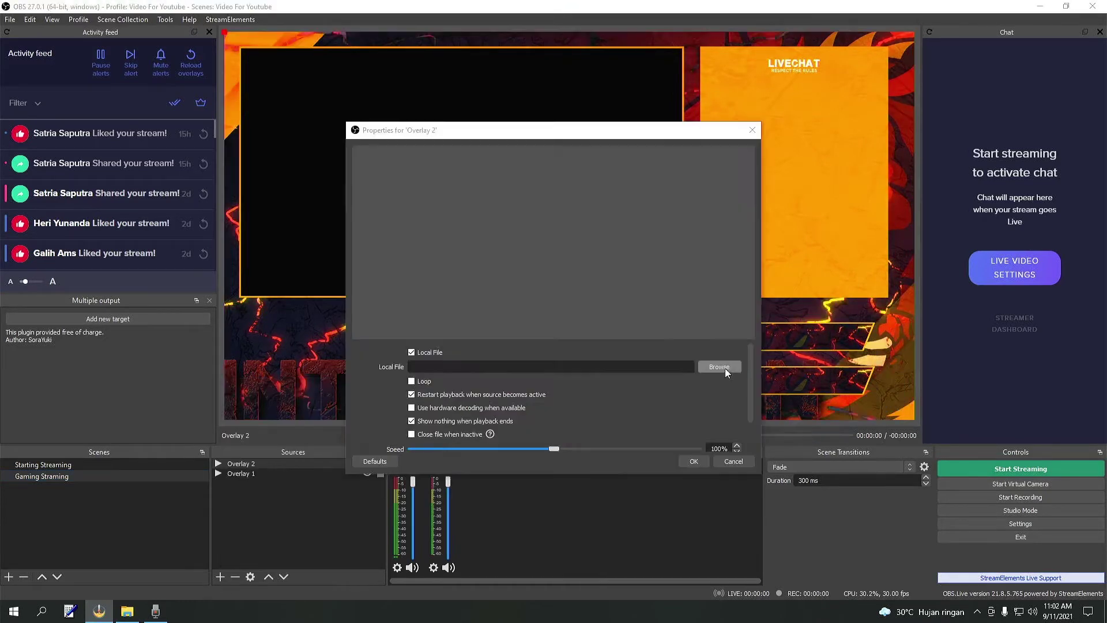
click(717, 365)
click(608, 228)
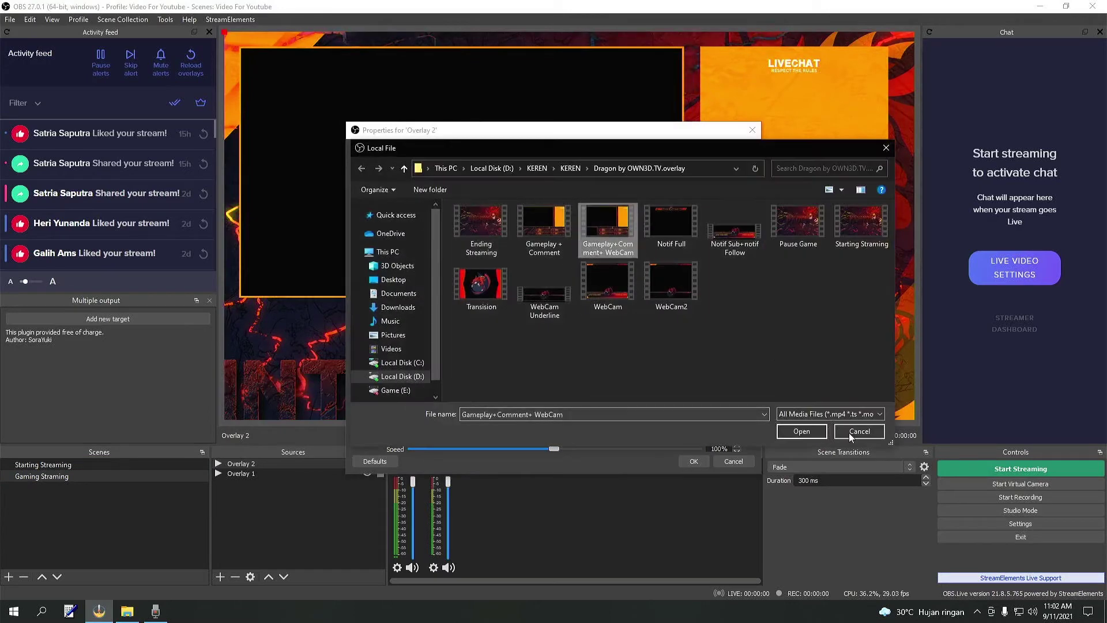
click(801, 431)
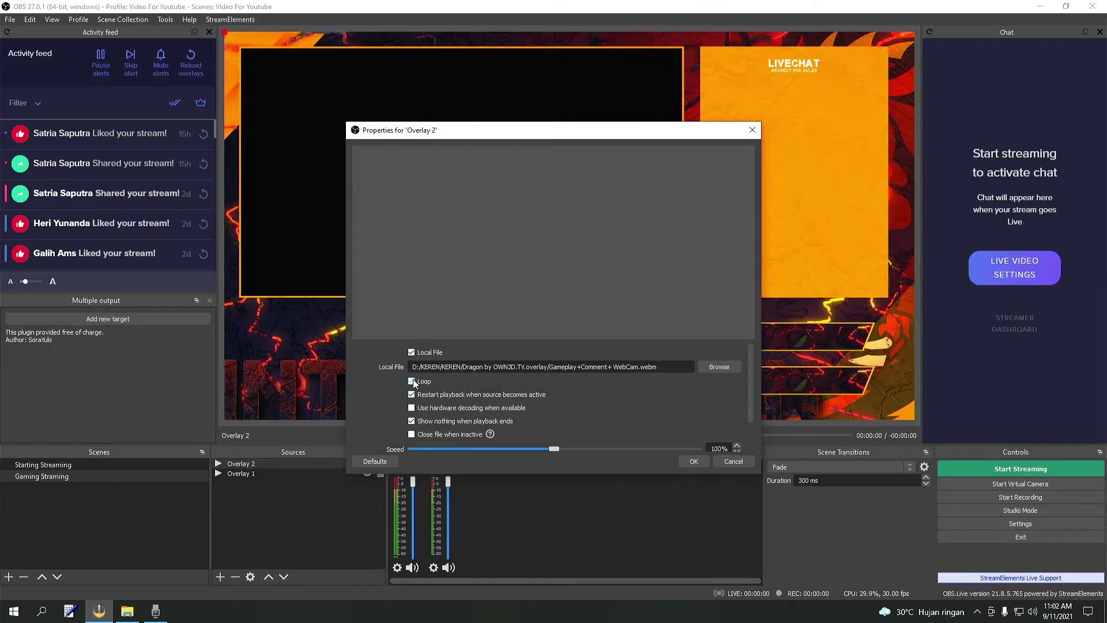
click(694, 461)
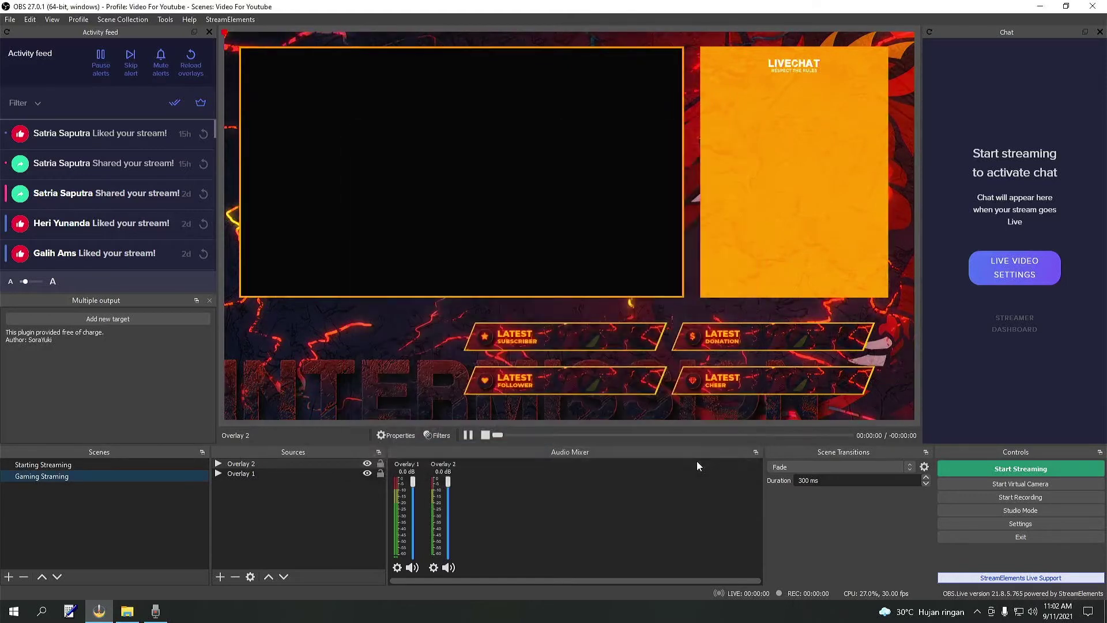
Compare the two gameplay overlays by toggling their visibility, leaving Overlay 2 shown and Overlay 1 hidden.
click(368, 474)
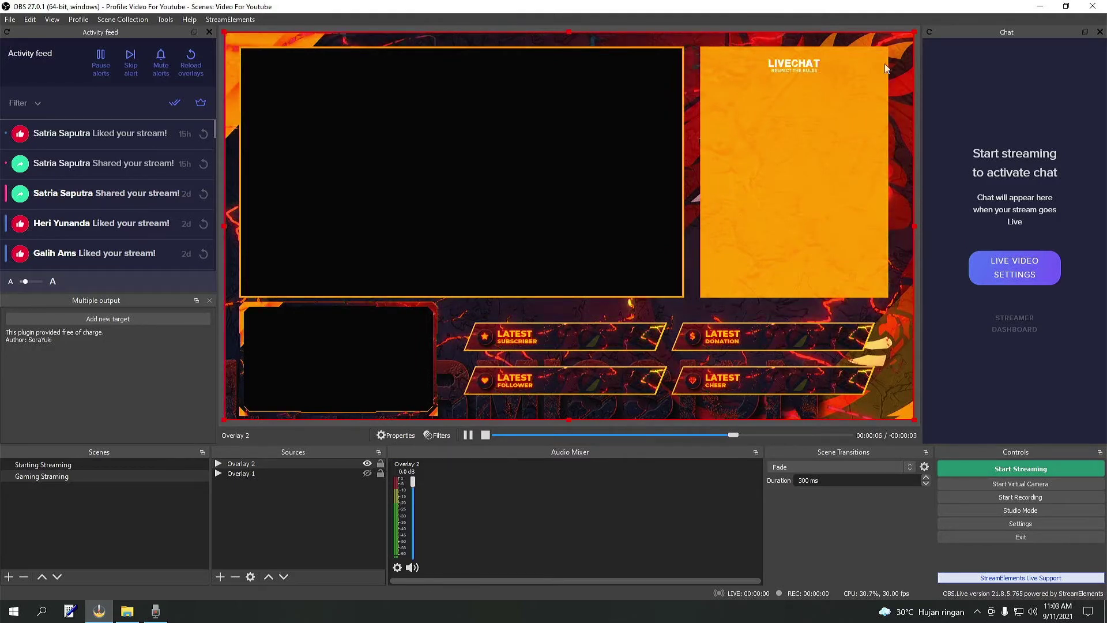
click(366, 463)
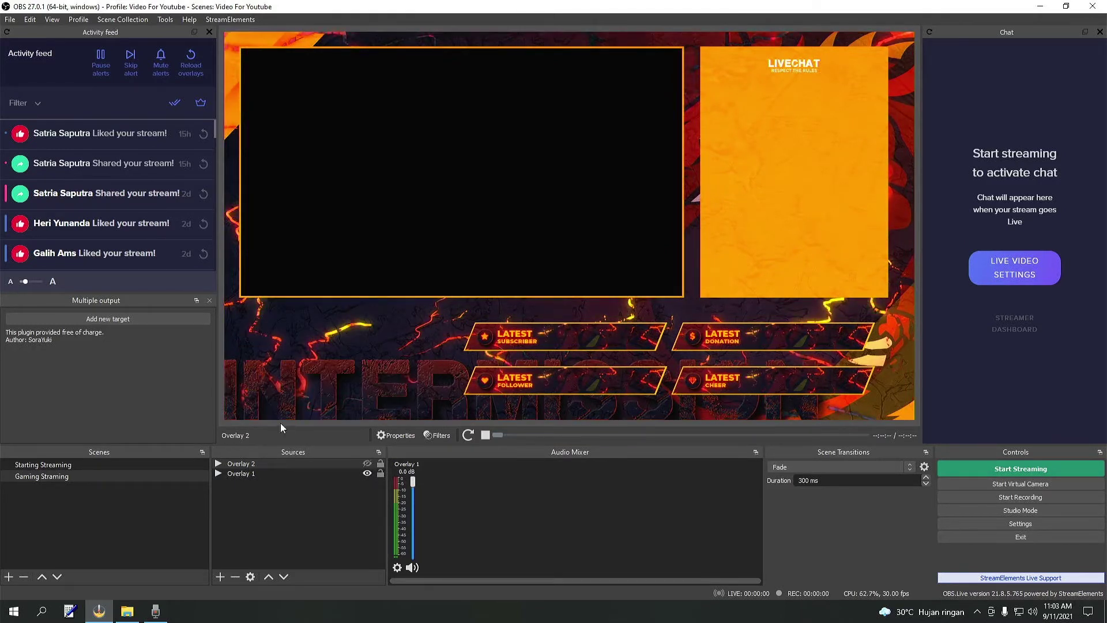
click(367, 464)
click(367, 473)
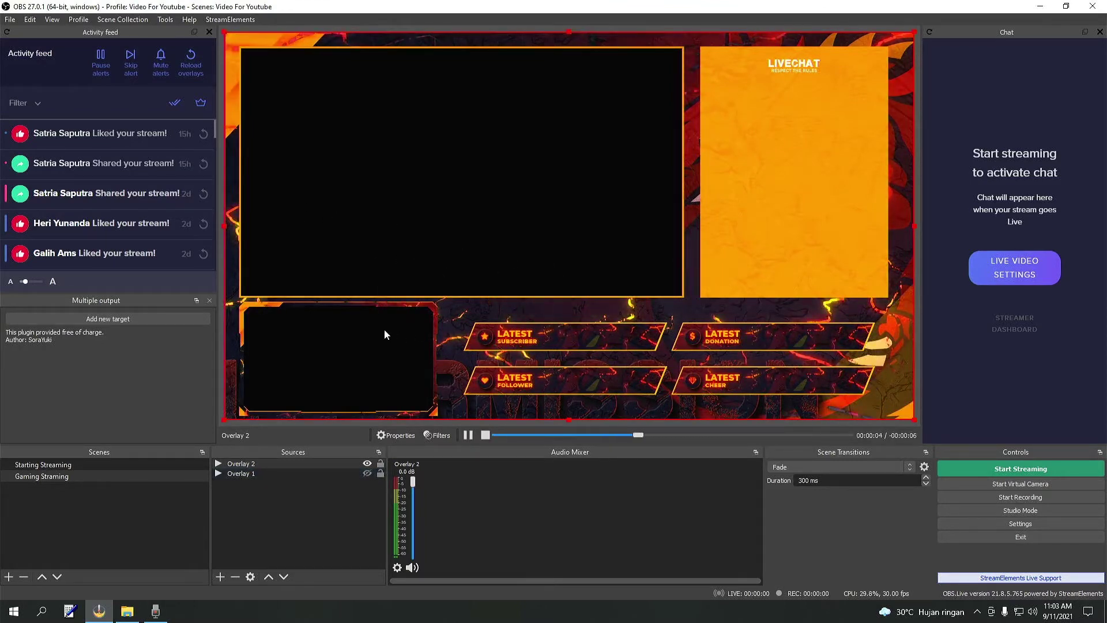
Create a new scene named "BRB".
click(52, 477)
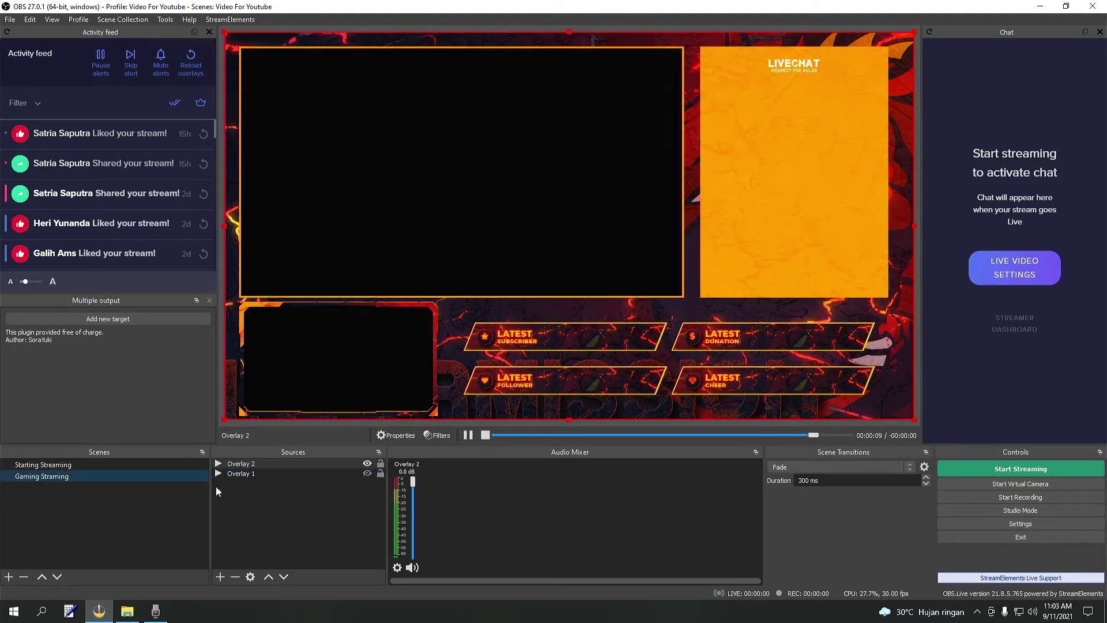
click(8, 577)
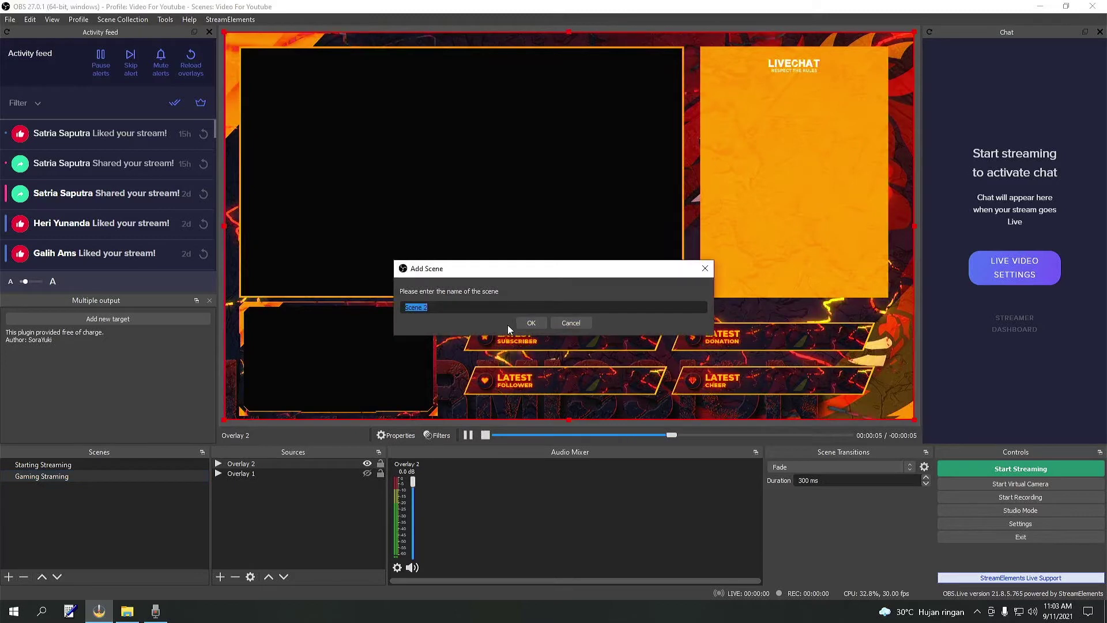
text(B)
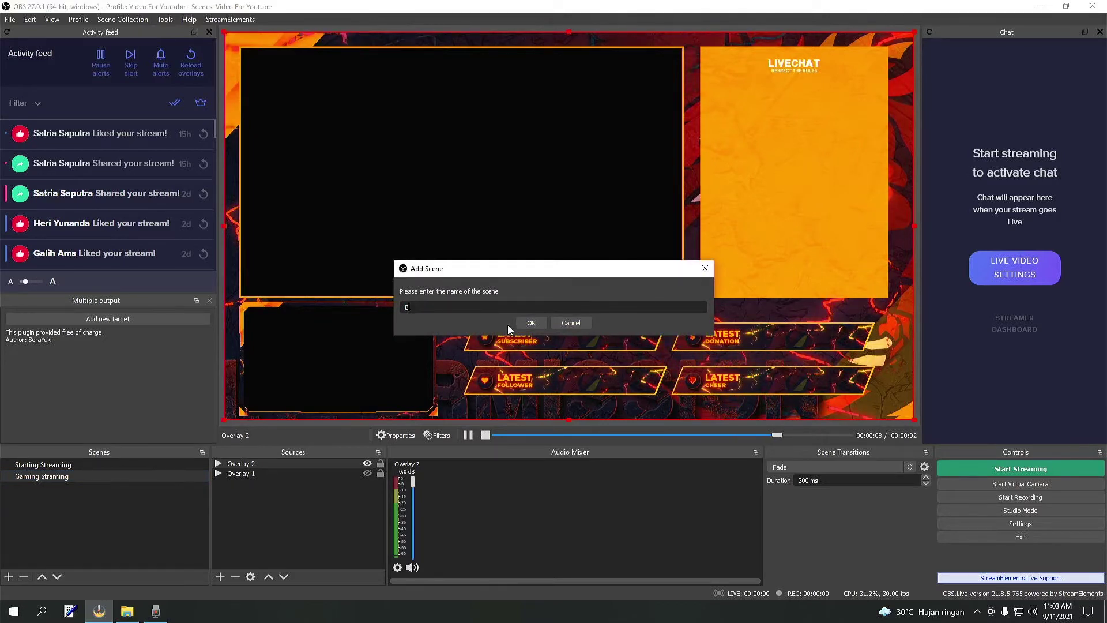
text(RB)
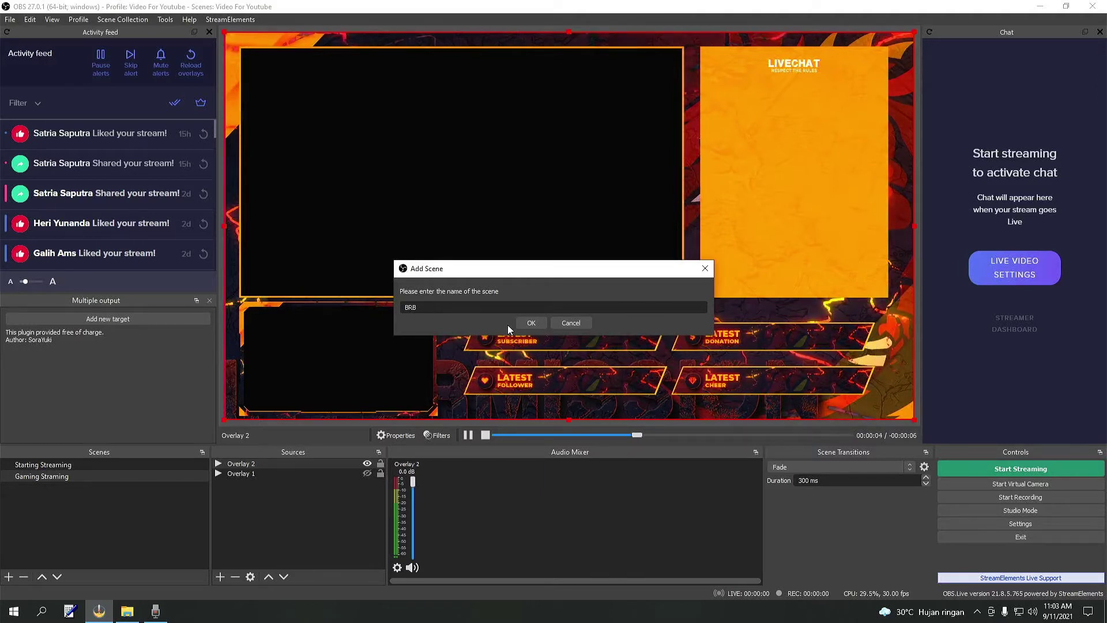
click(527, 323)
Add a new media source named "Pause Overlay" to the BRB scene.
click(223, 577)
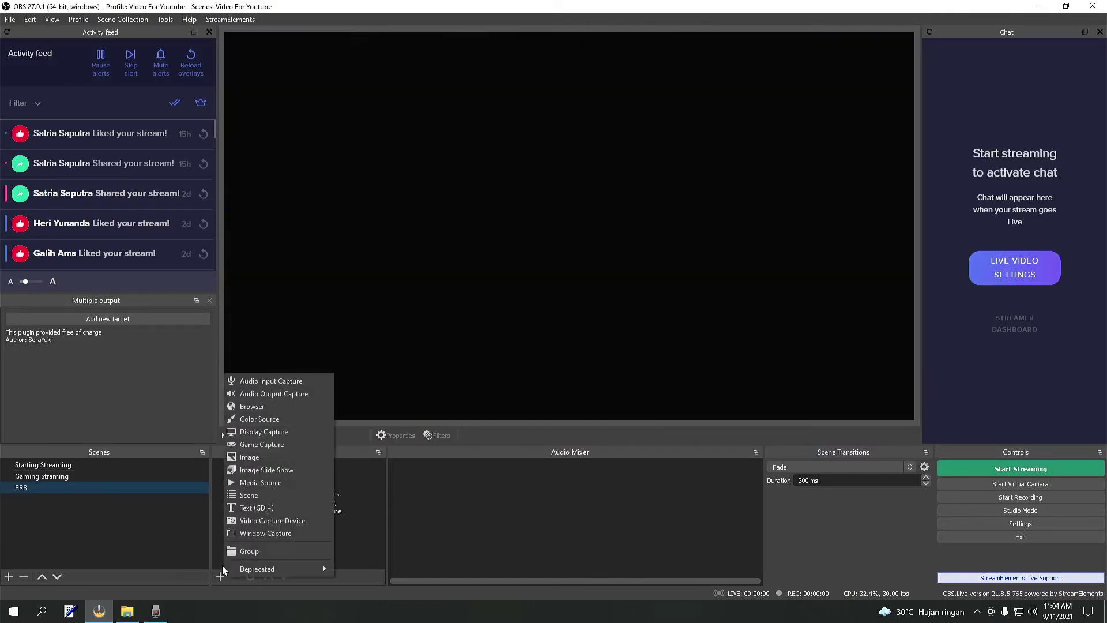
click(265, 482)
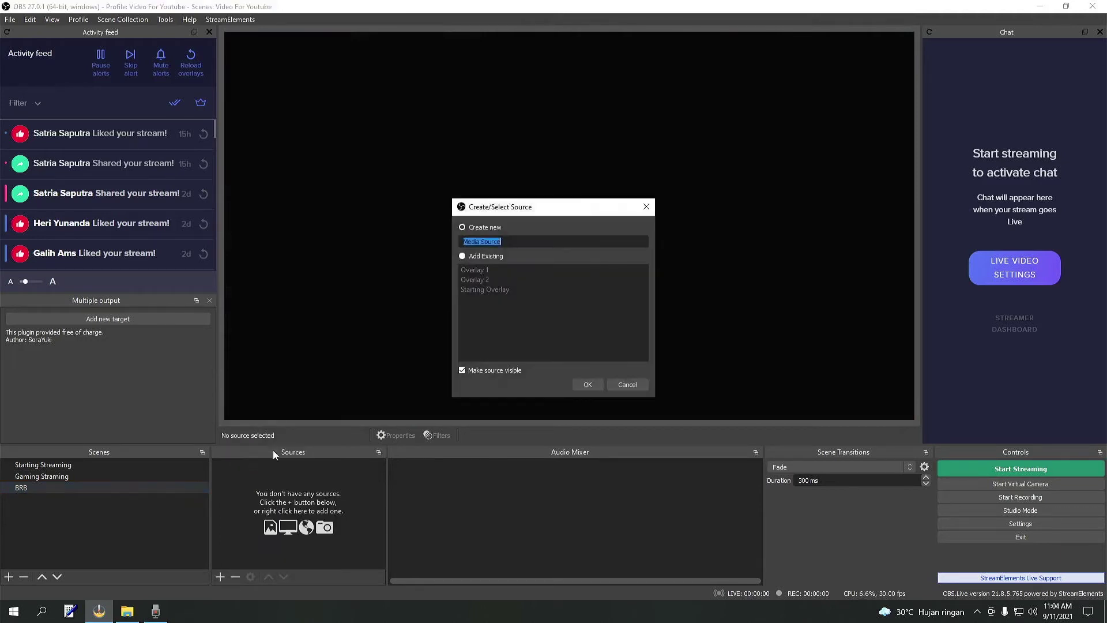
text(Pause Overlay)
key(Return)
Load the local file "Pause Game" into the Pause Overlay source and enable looping.
click(725, 373)
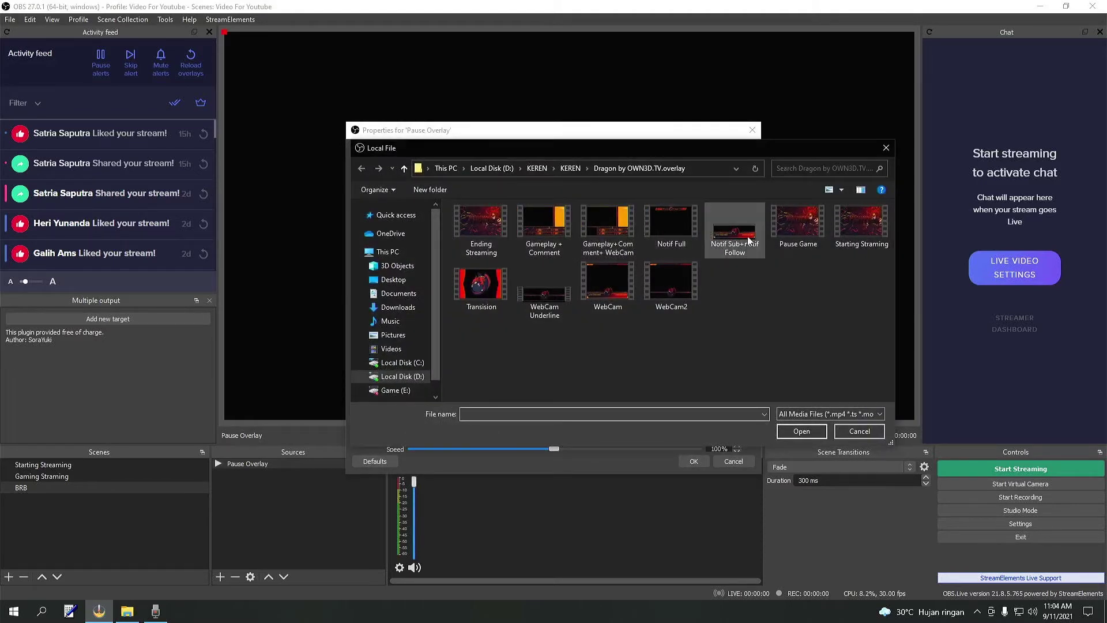
click(797, 224)
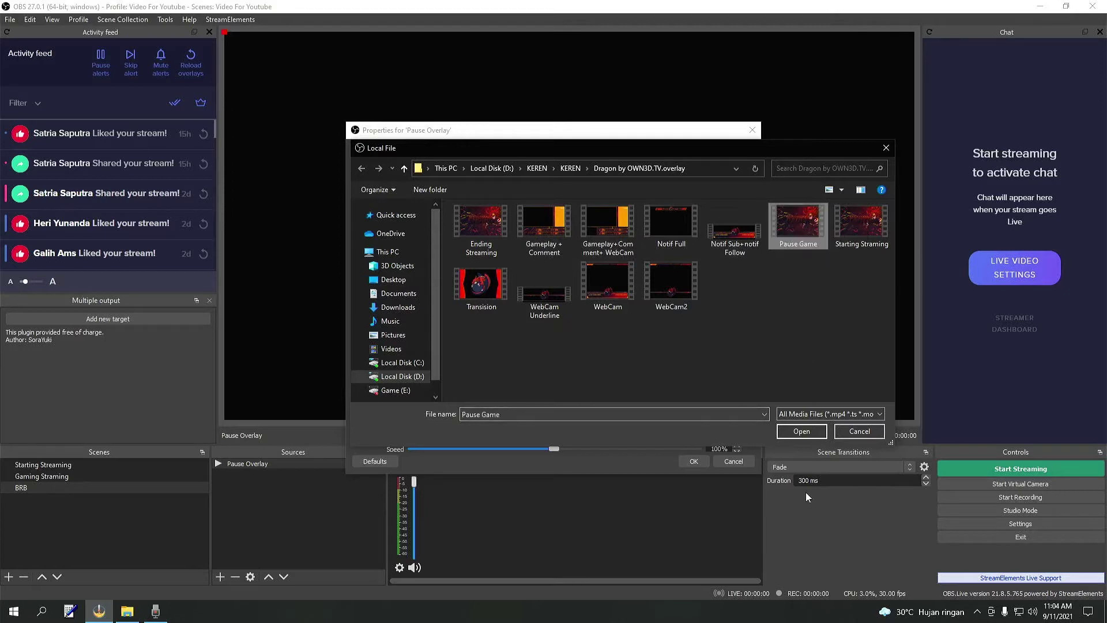
click(799, 431)
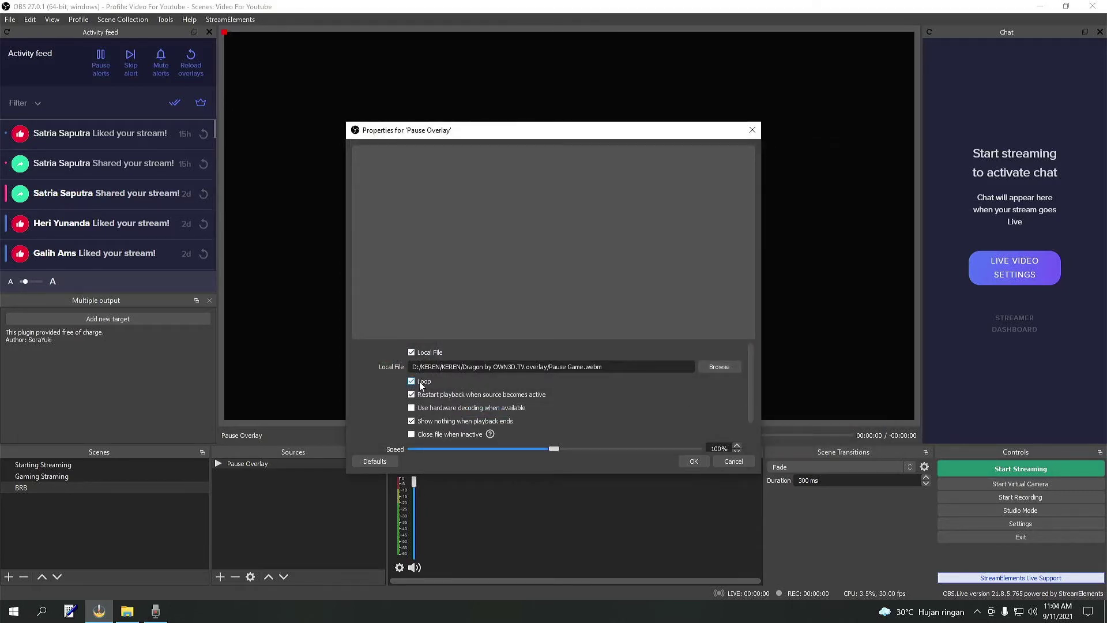
click(695, 462)
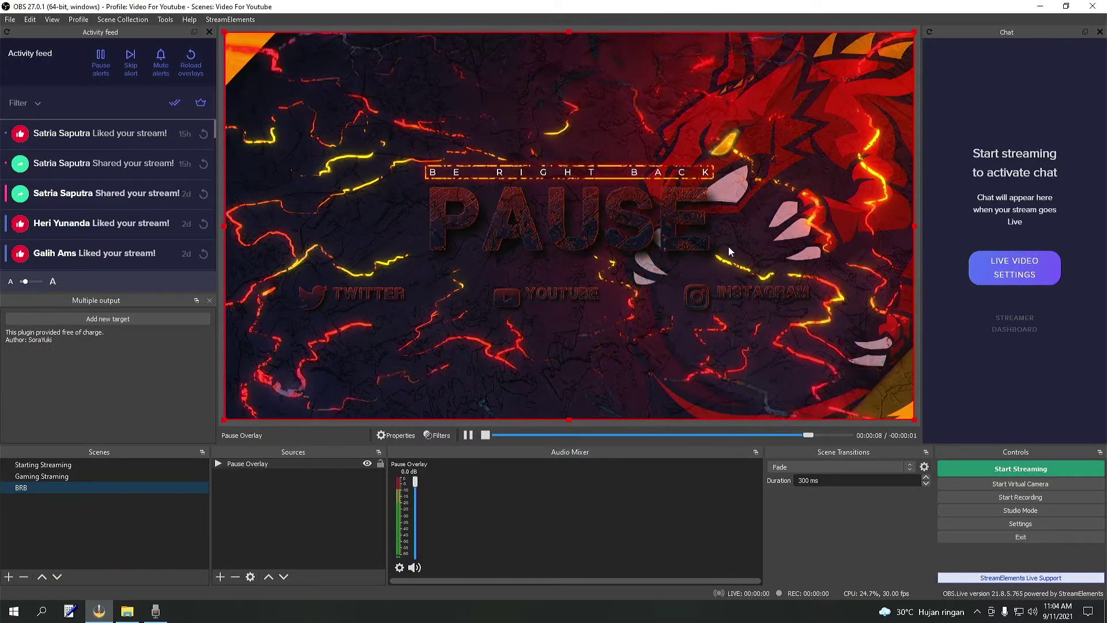
Create a new scene named "Ending Streaming".
click(8, 577)
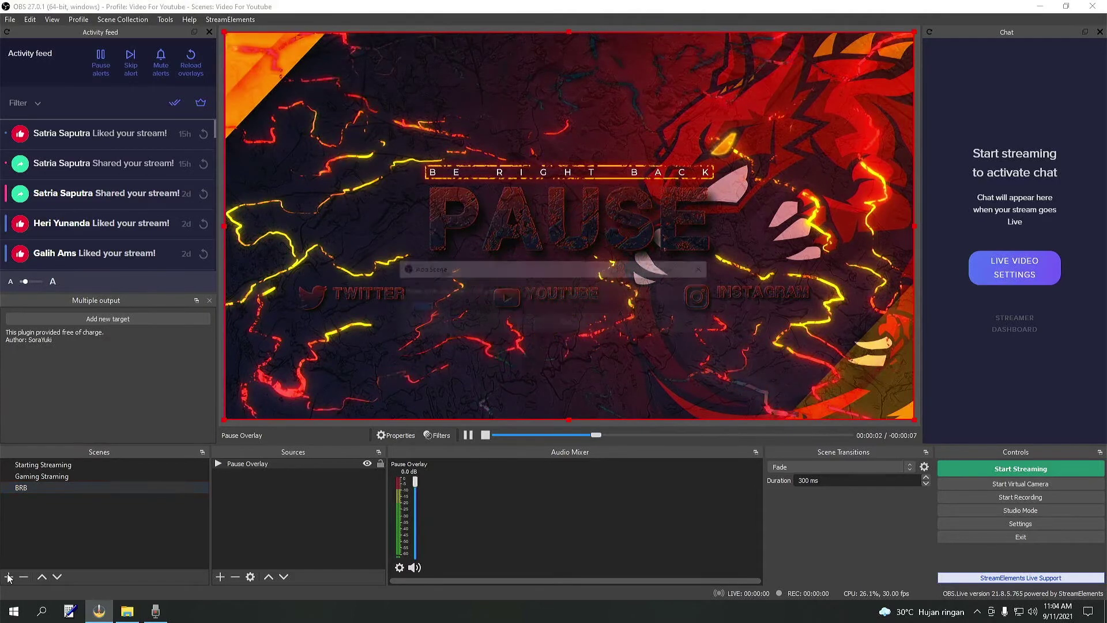
text(En)
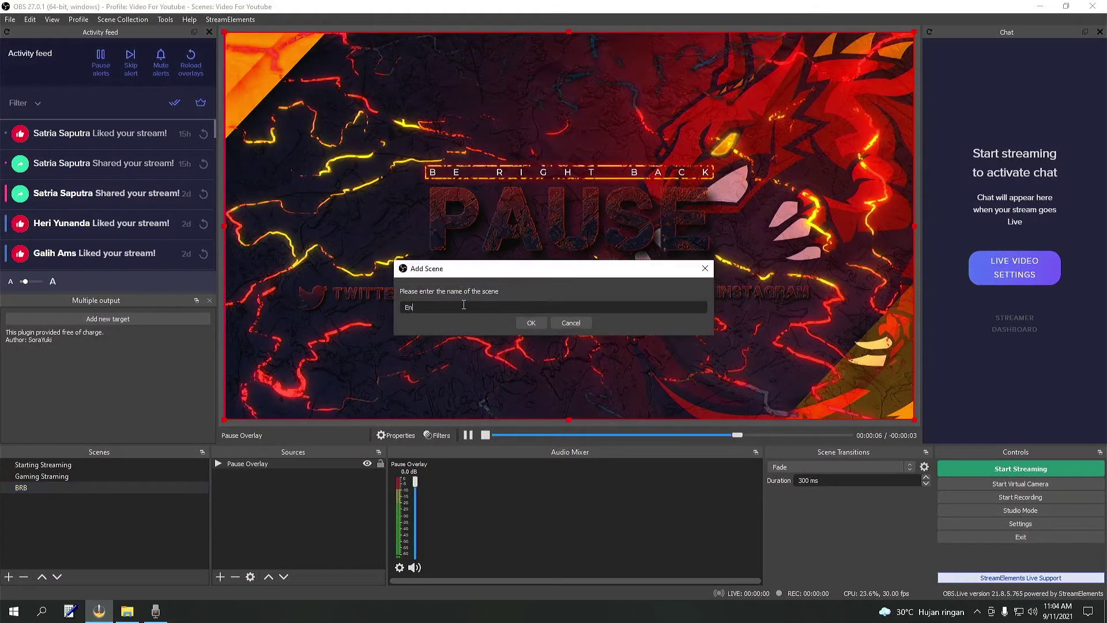
text(ding Streaming)
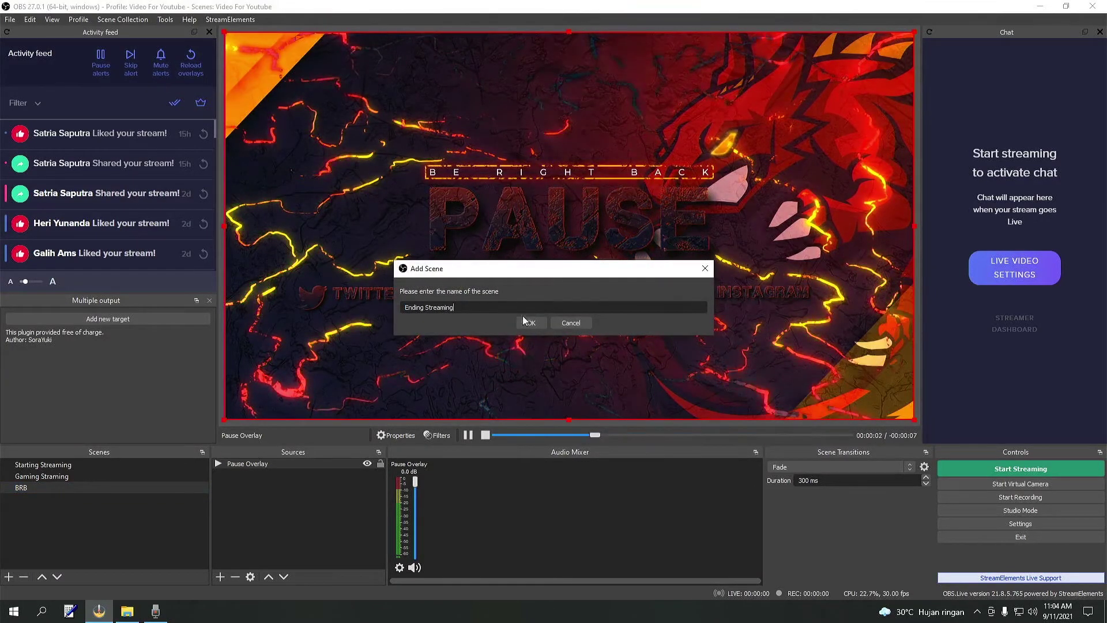
click(531, 323)
Add a new media source named "Ending Overlay" to the Ending Streaming scene.
click(220, 576)
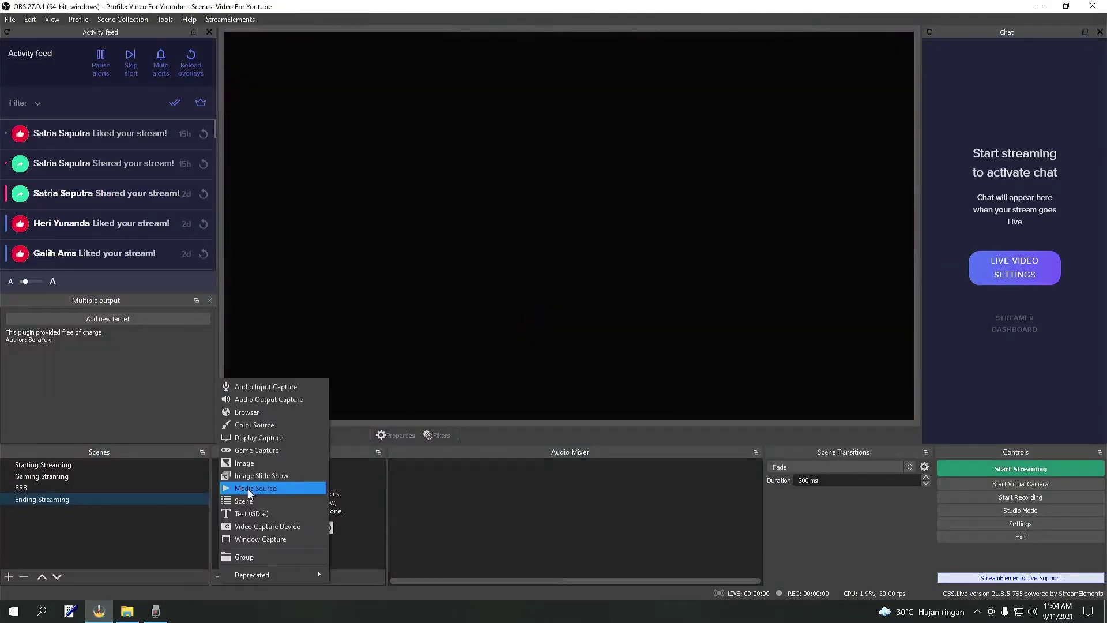
click(248, 490)
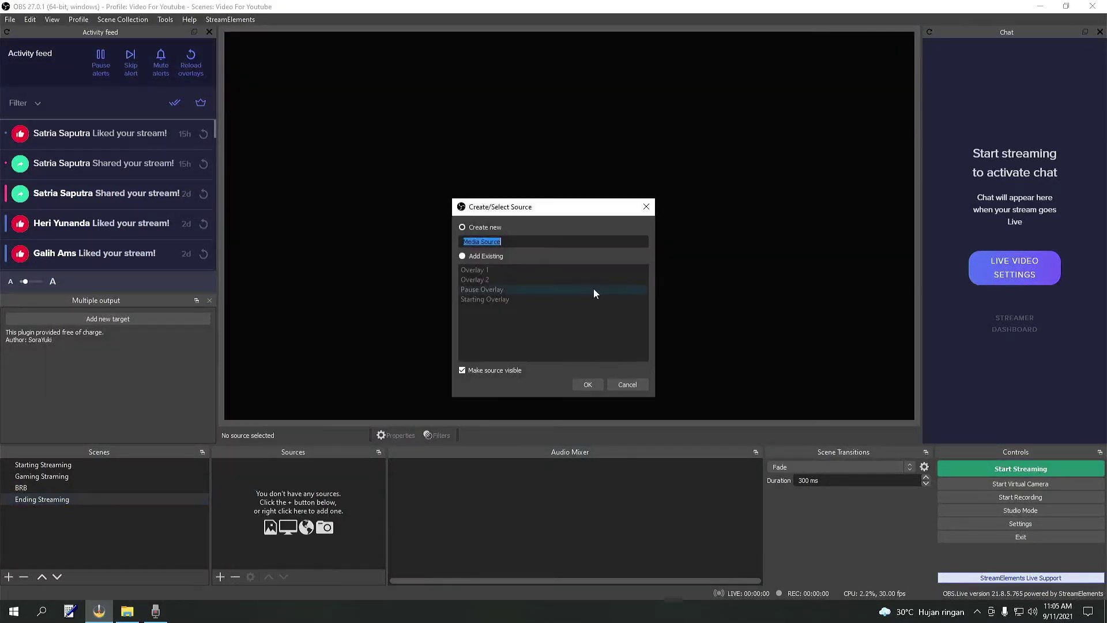
text(Ending Overlay)
click(585, 386)
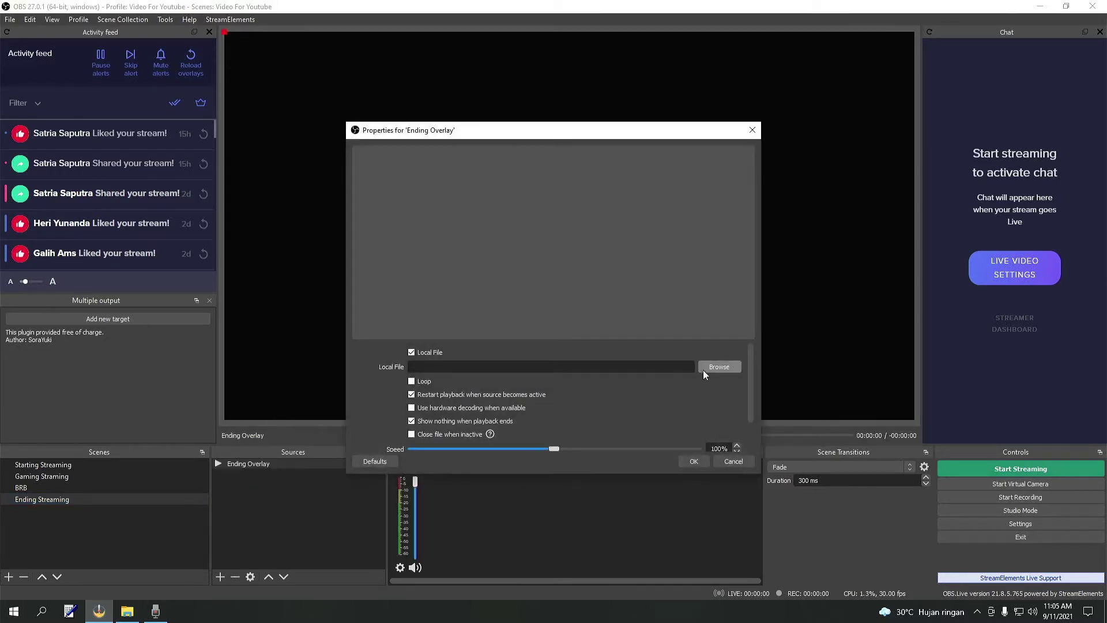
Load the local file "Ending Streaming" into the Ending Overlay source and enable looping.
click(730, 368)
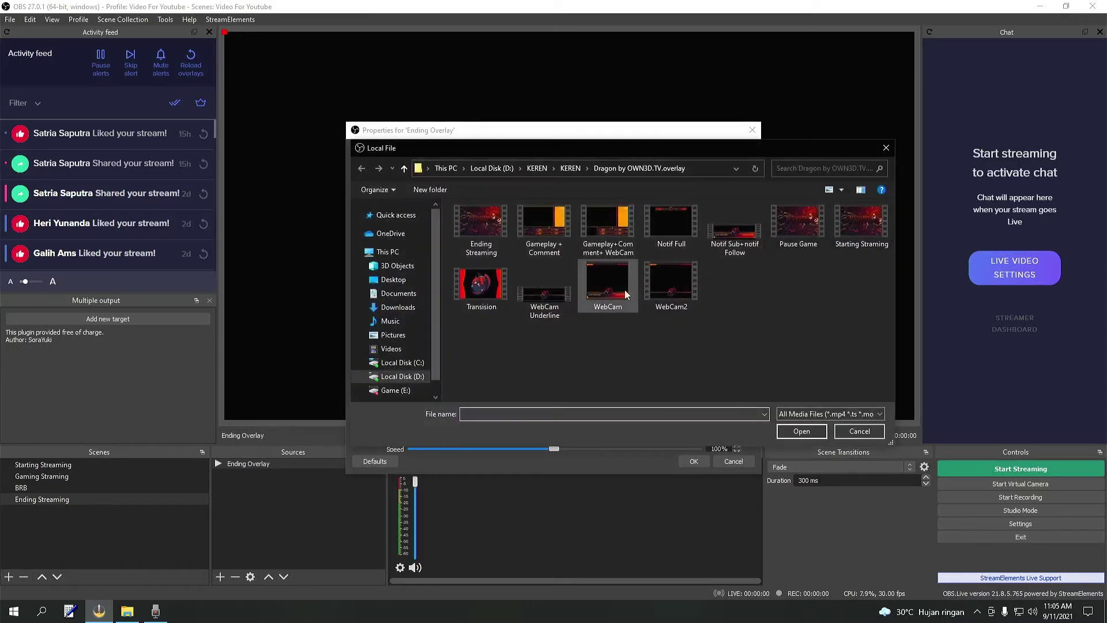
click(487, 232)
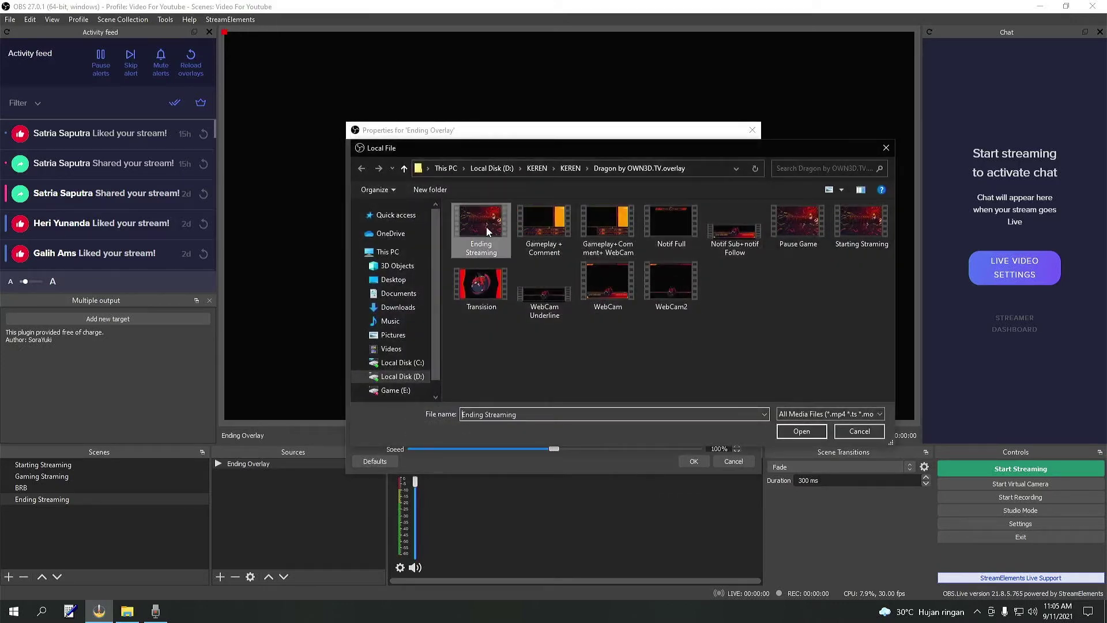
click(804, 435)
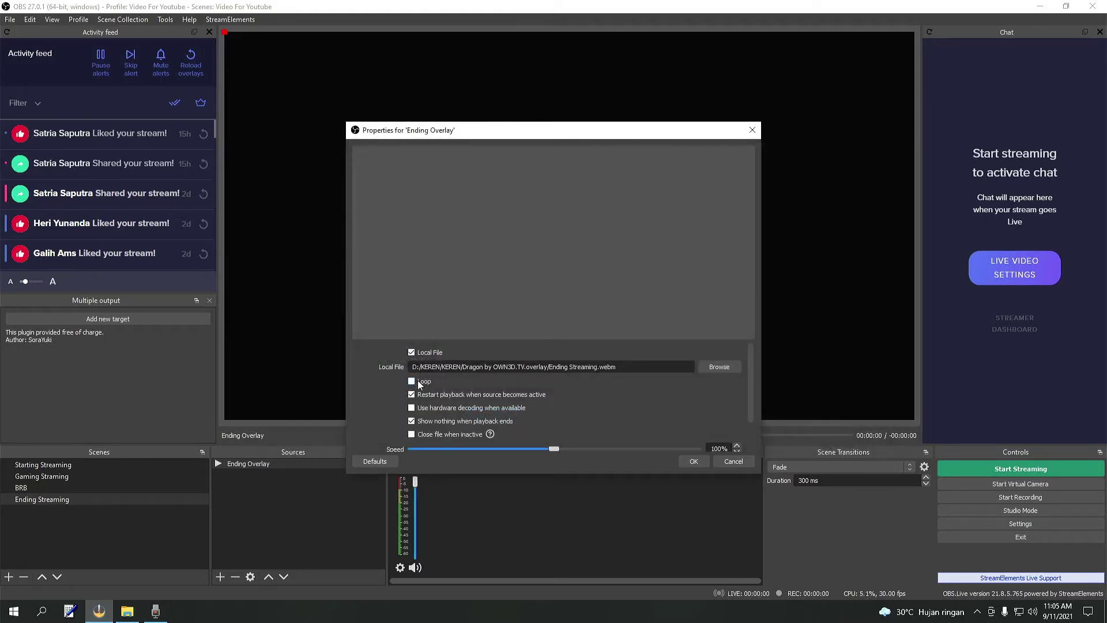
click(702, 461)
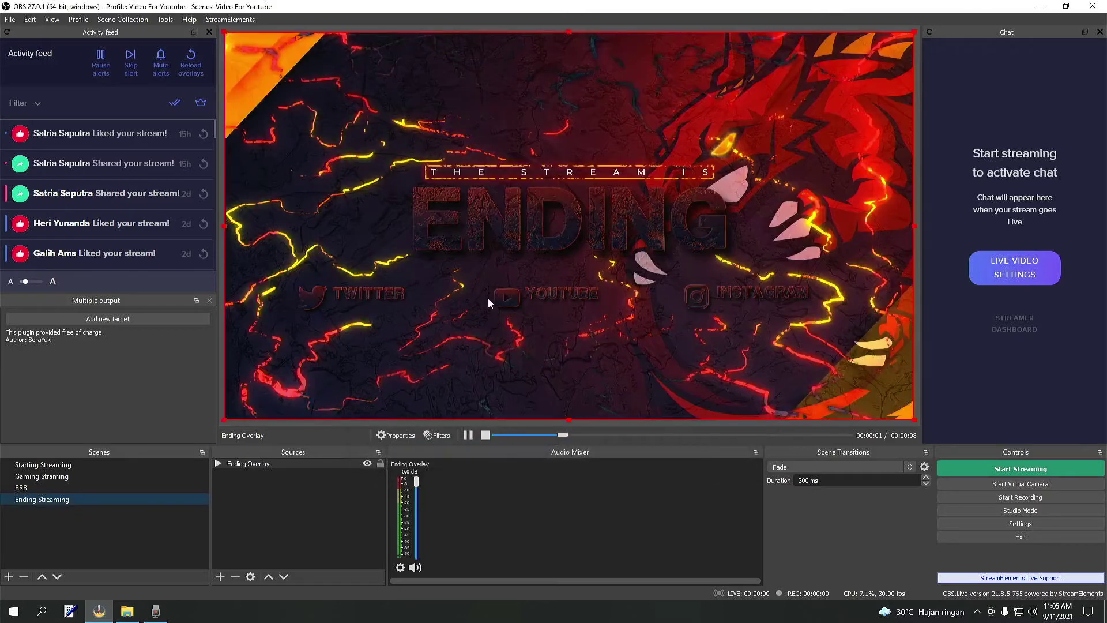
Switch to File Explorer and review the overlay files in the "Dragon by OWN3D.TV.overlay" folder, including the transition clip, then return to OBS.
click(127, 612)
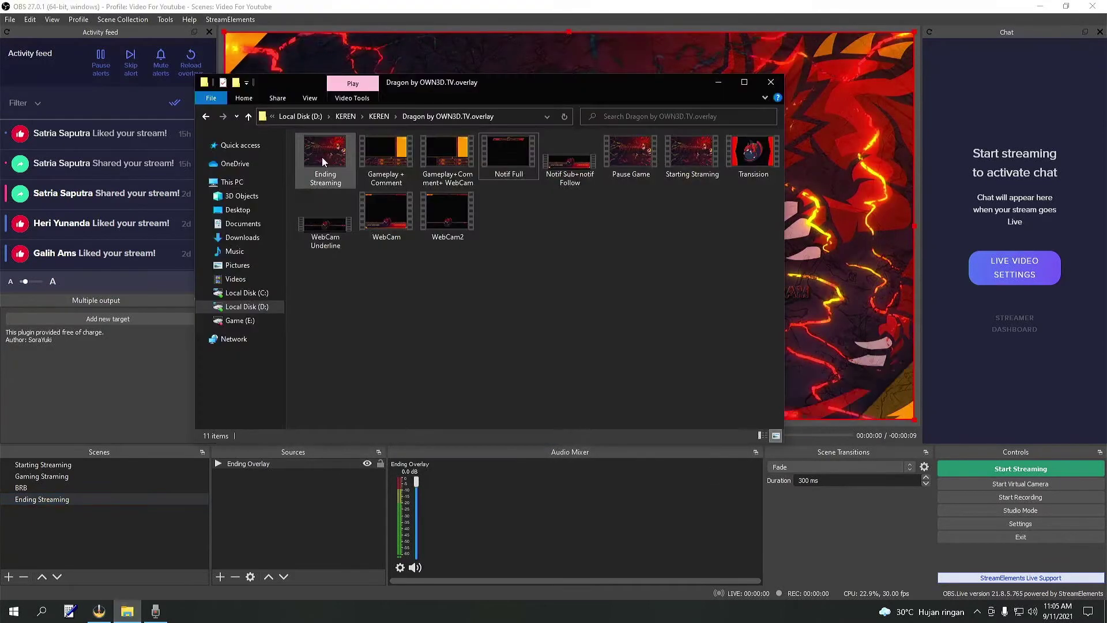
click(395, 160)
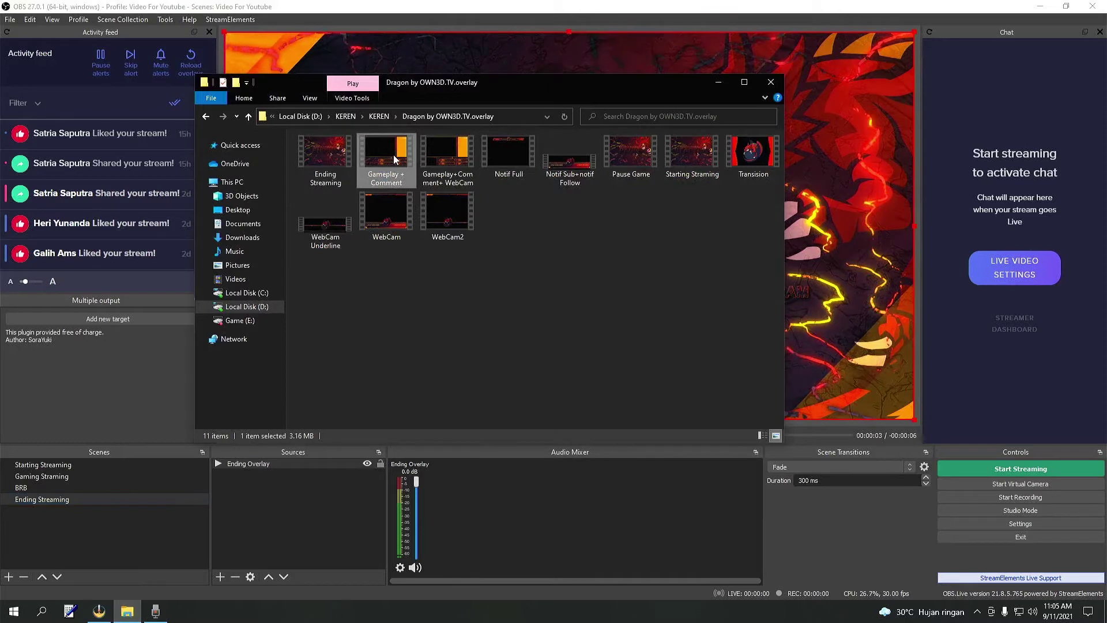
click(443, 153)
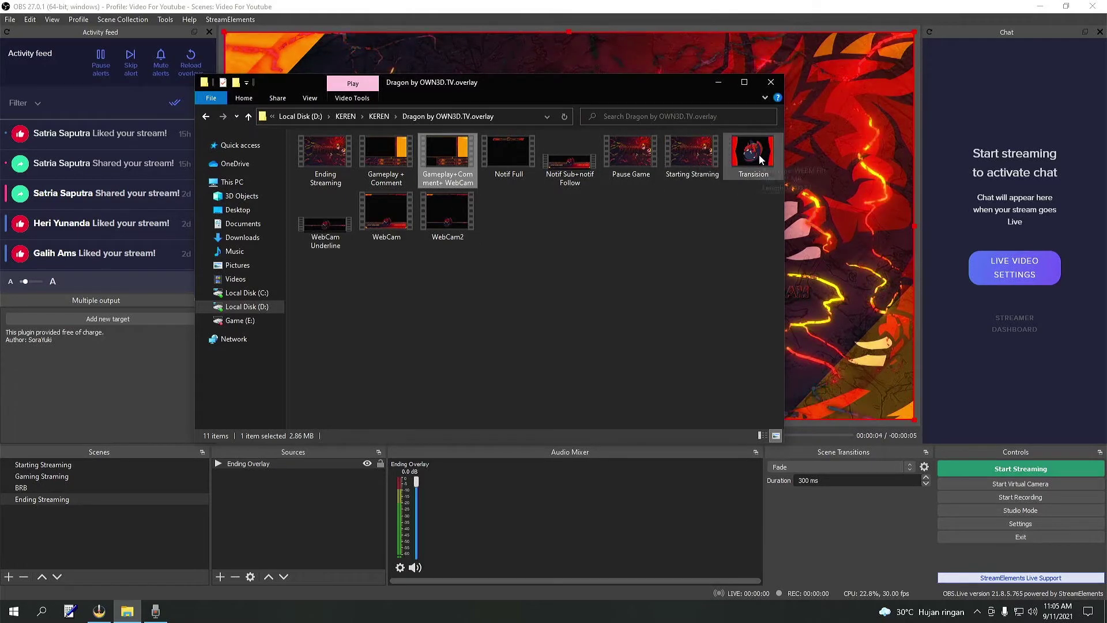
click(871, 551)
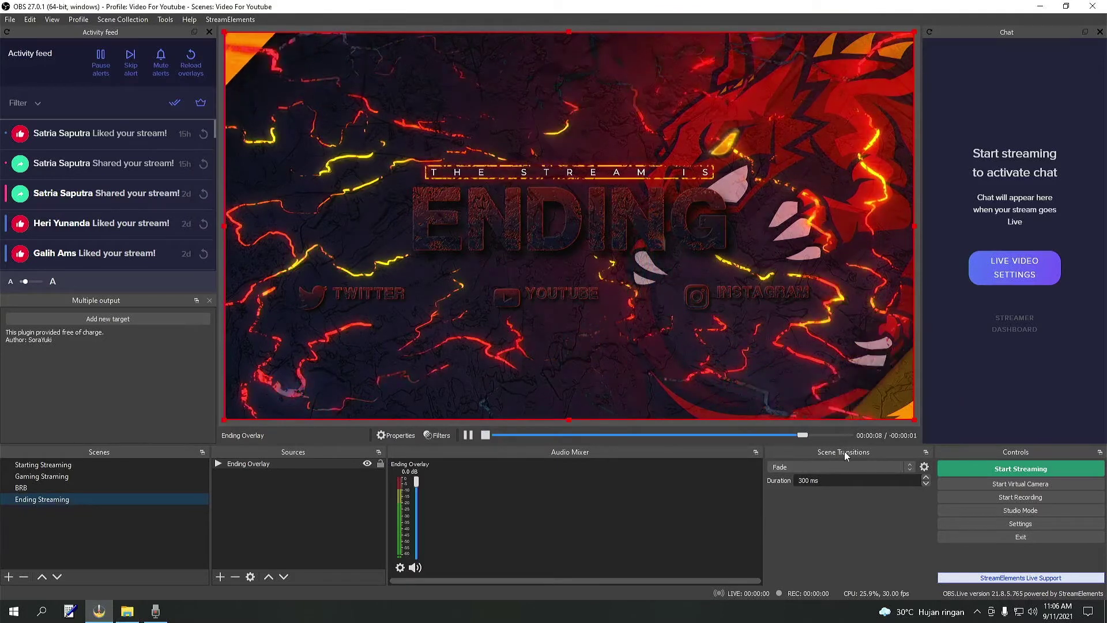
Add a Stinger scene transition named "Transisi Overlay".
click(889, 466)
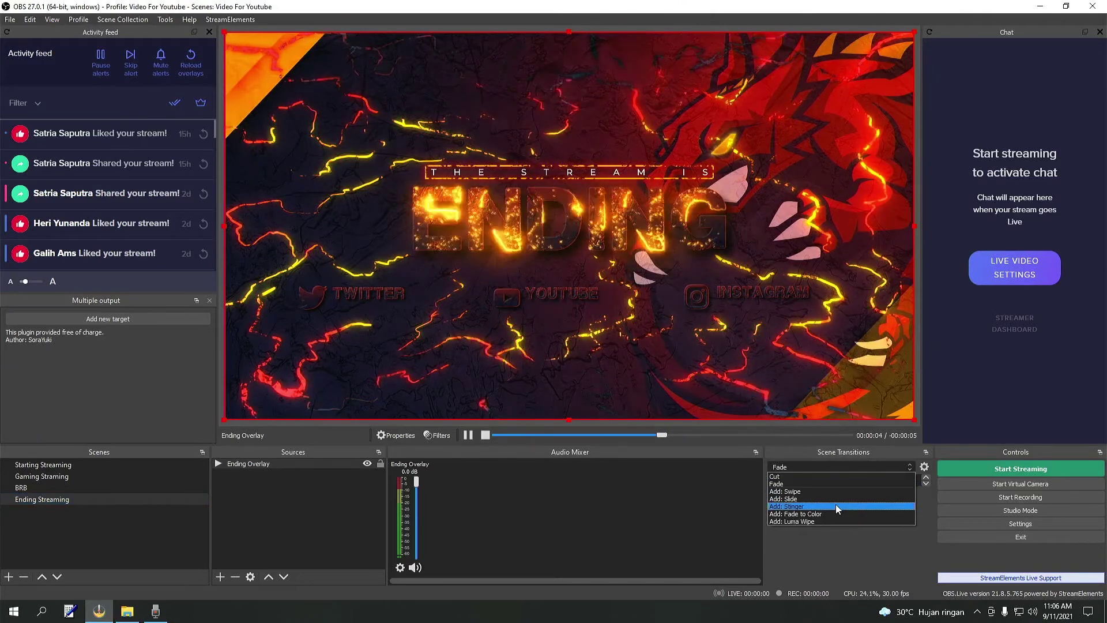
click(786, 507)
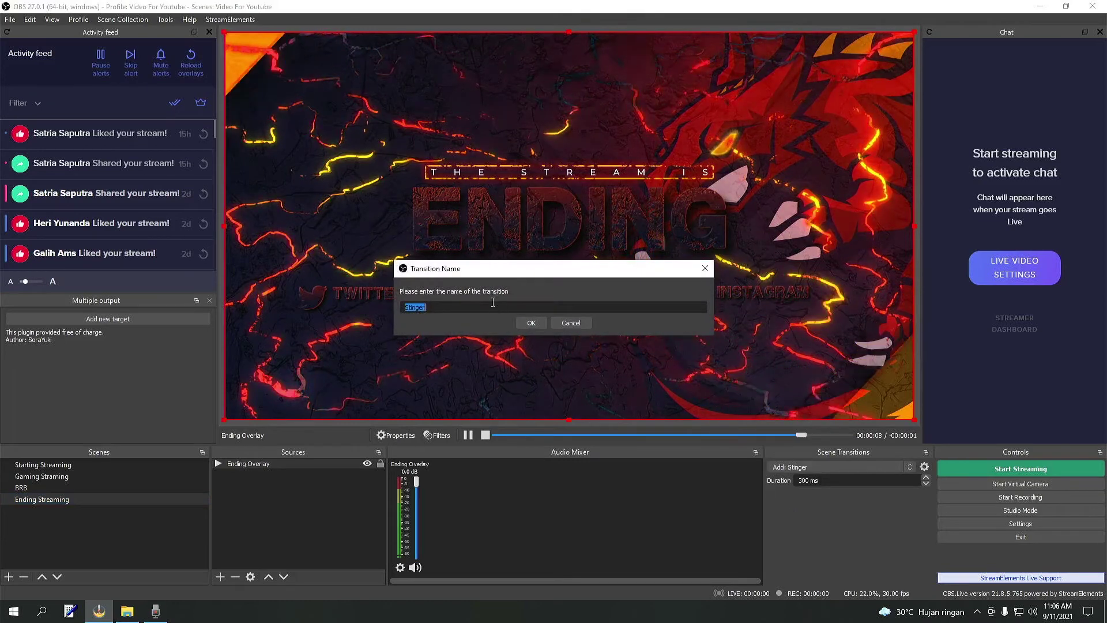
text(Tra)
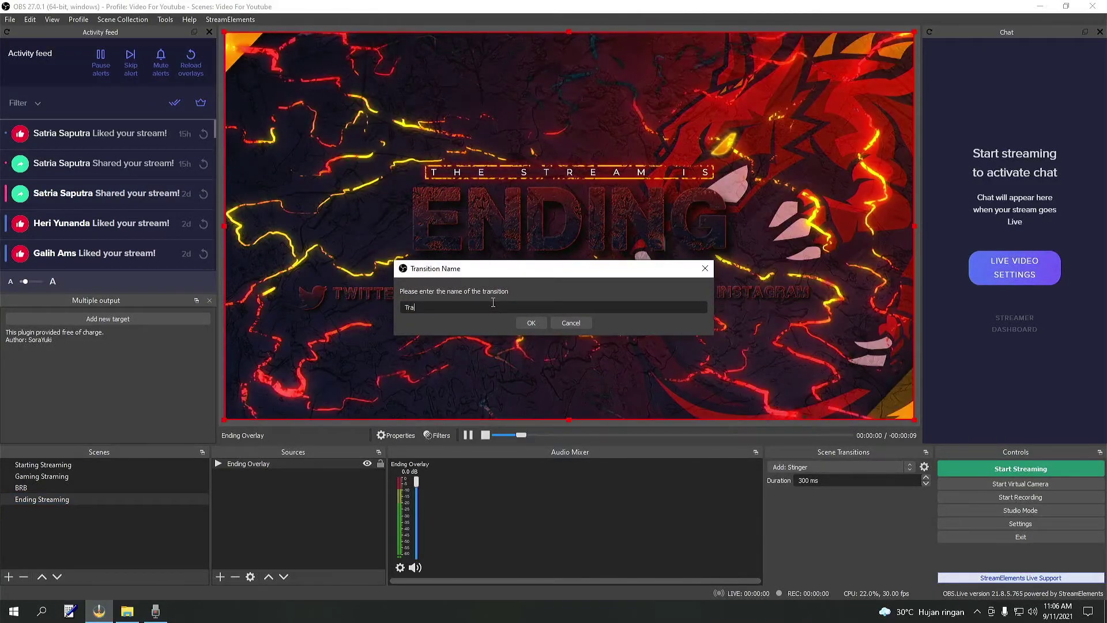
text(nsisi)
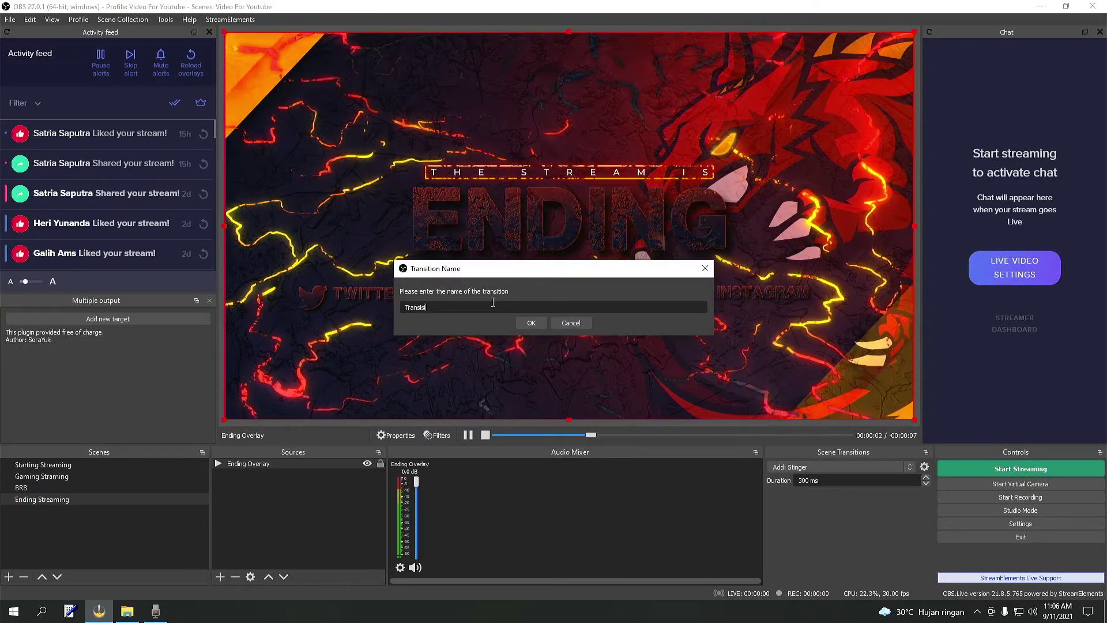
text( Over)
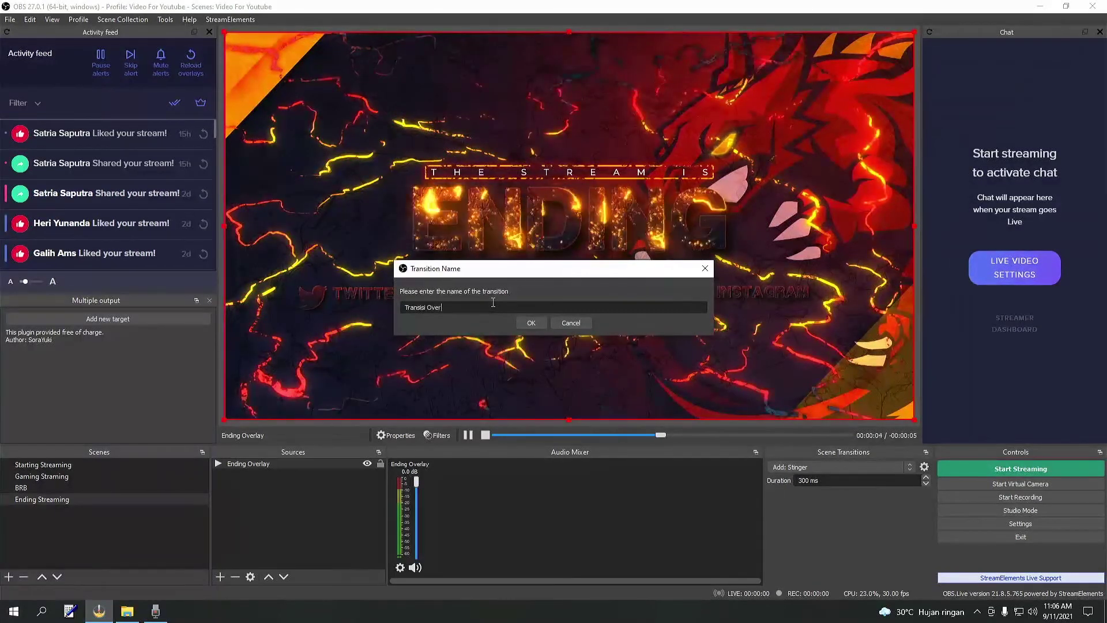
text(lay)
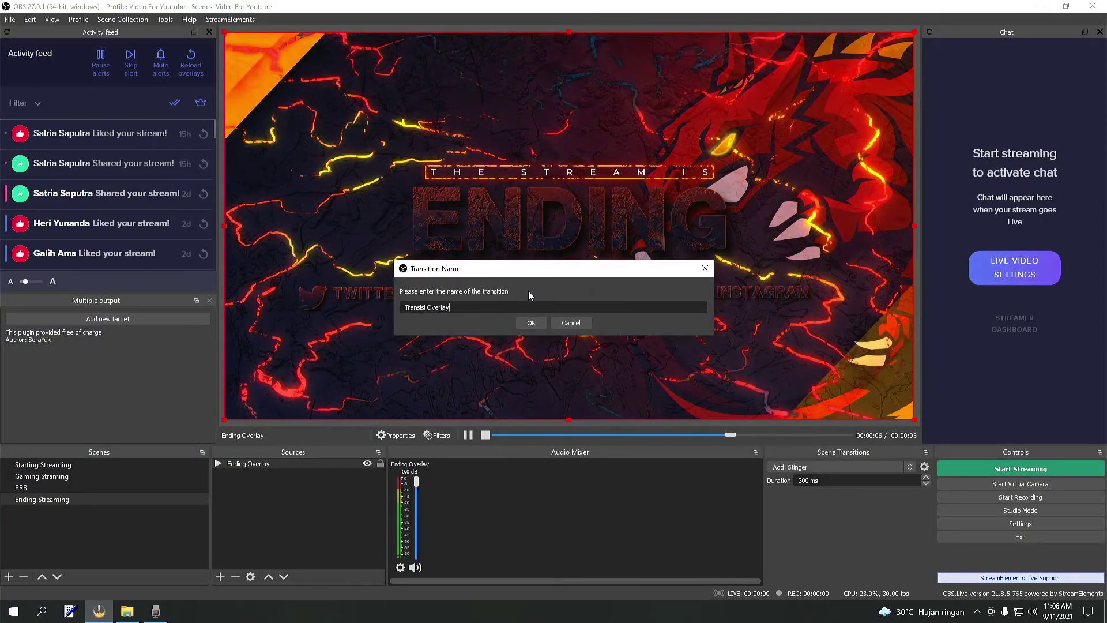
click(531, 323)
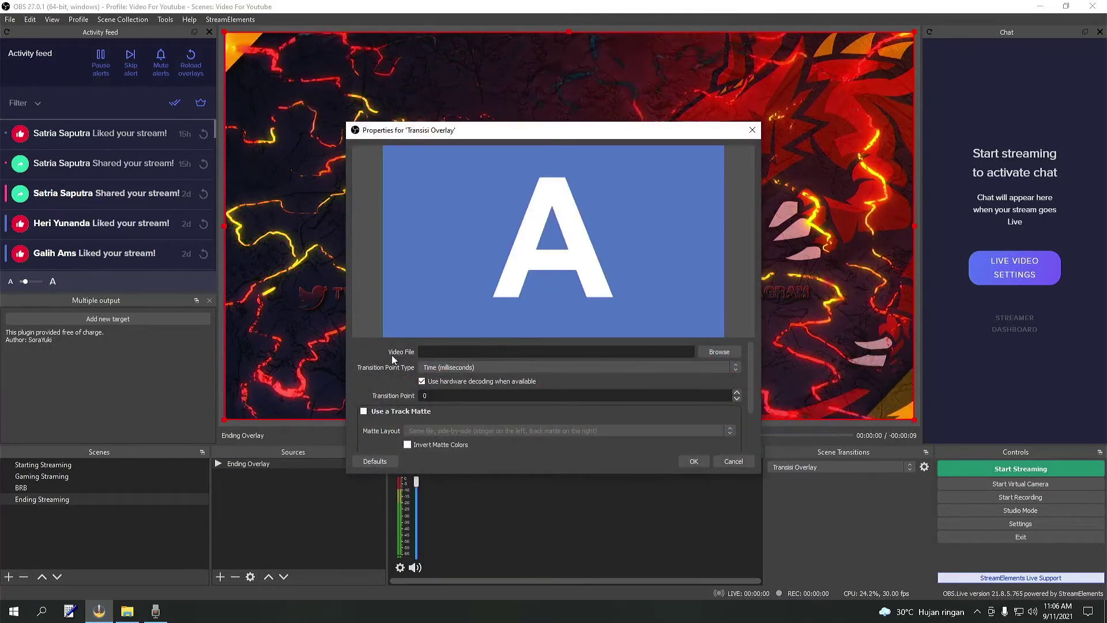
Load the video file "Transision" into the Transisi Overlay stinger and check its remaining transition options.
click(719, 351)
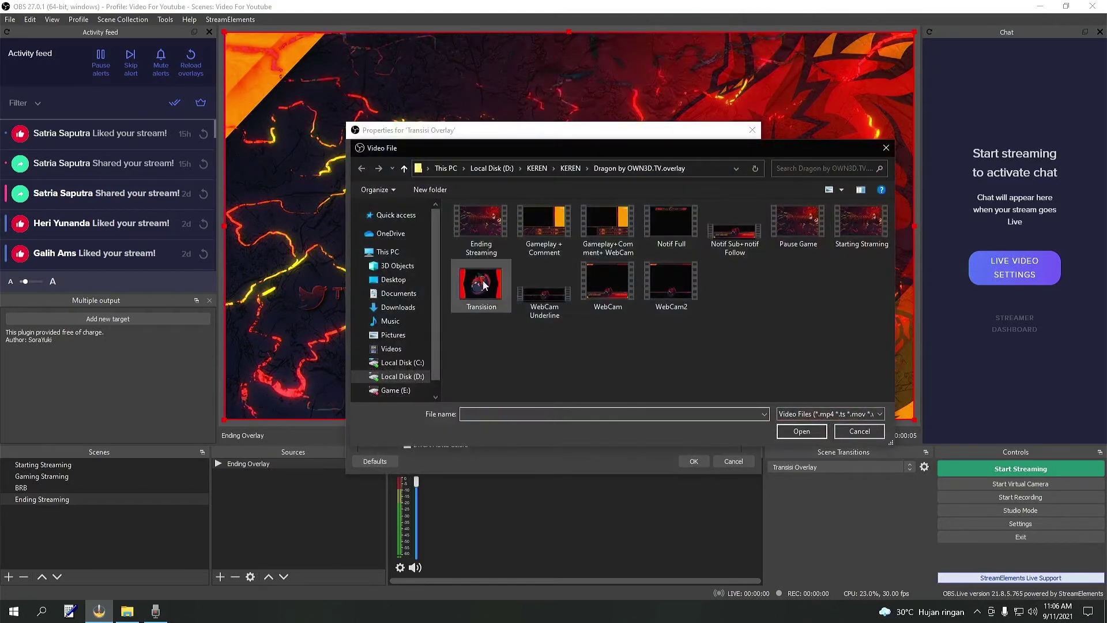
click(484, 286)
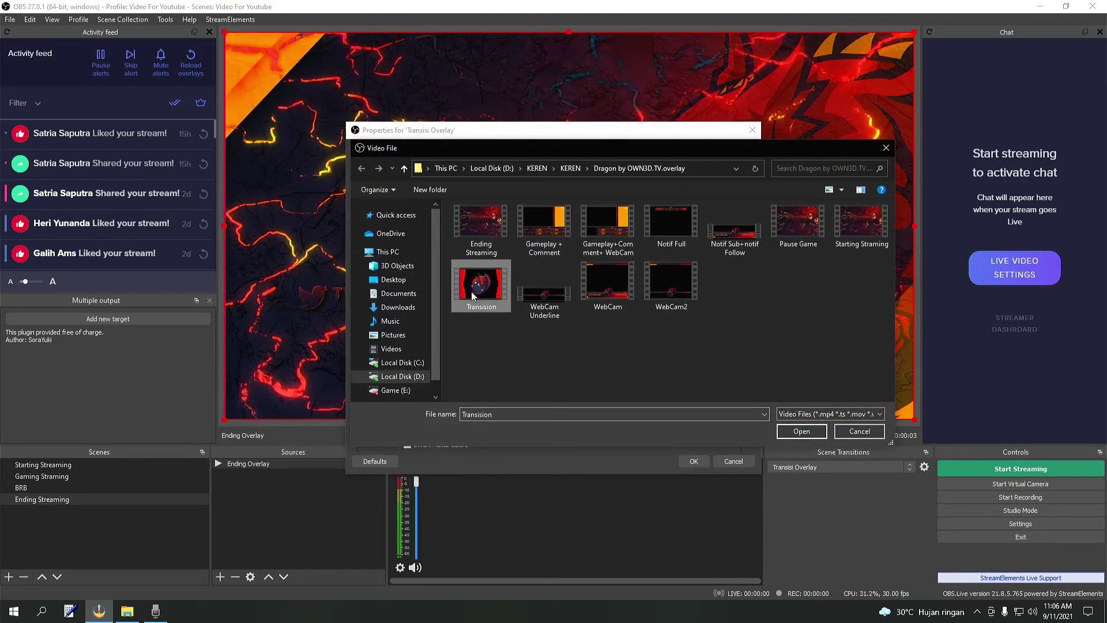
click(800, 432)
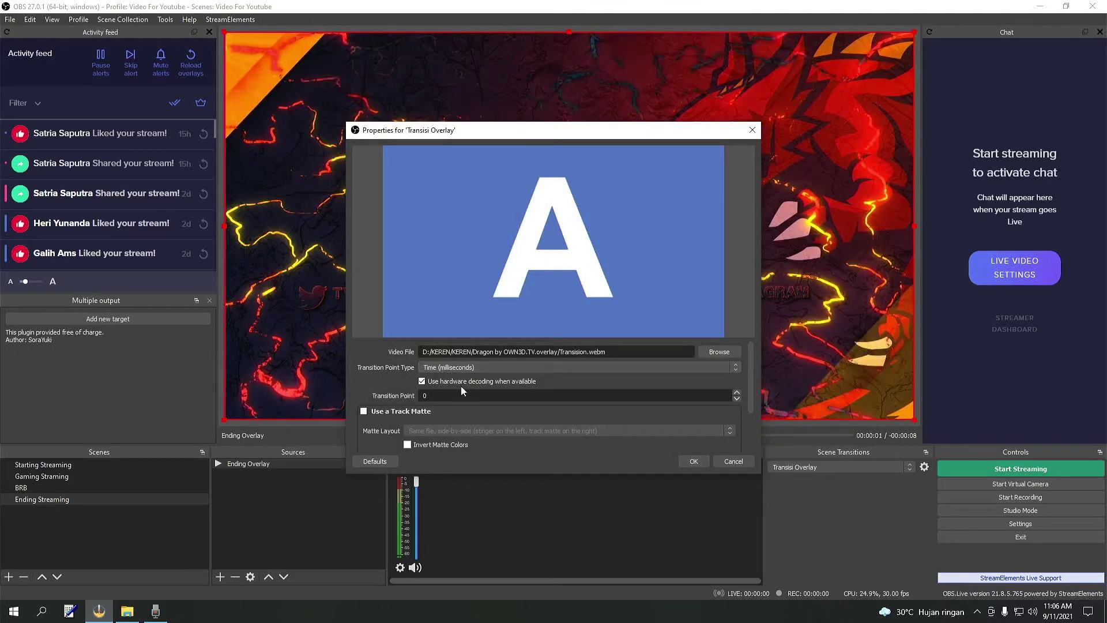
scroll(444, 393, down, 3)
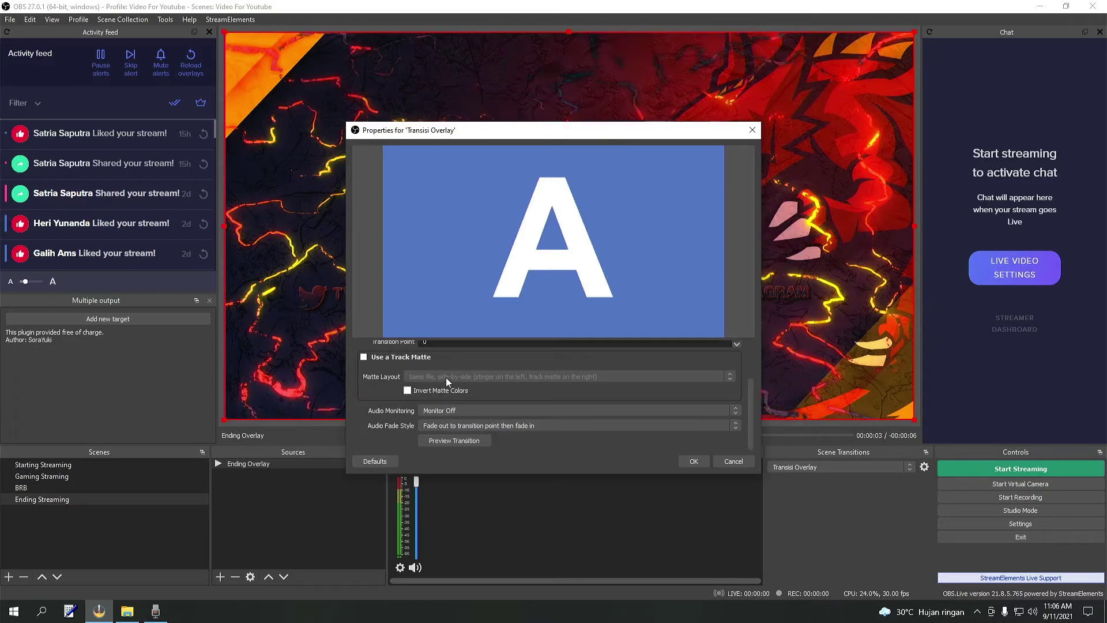
Set the Transisi Overlay stinger's transition point to 1000 milliseconds and test it by switching to the Starting Streaming and Gaming Straming scenes.
scroll(446, 378, up, 3)
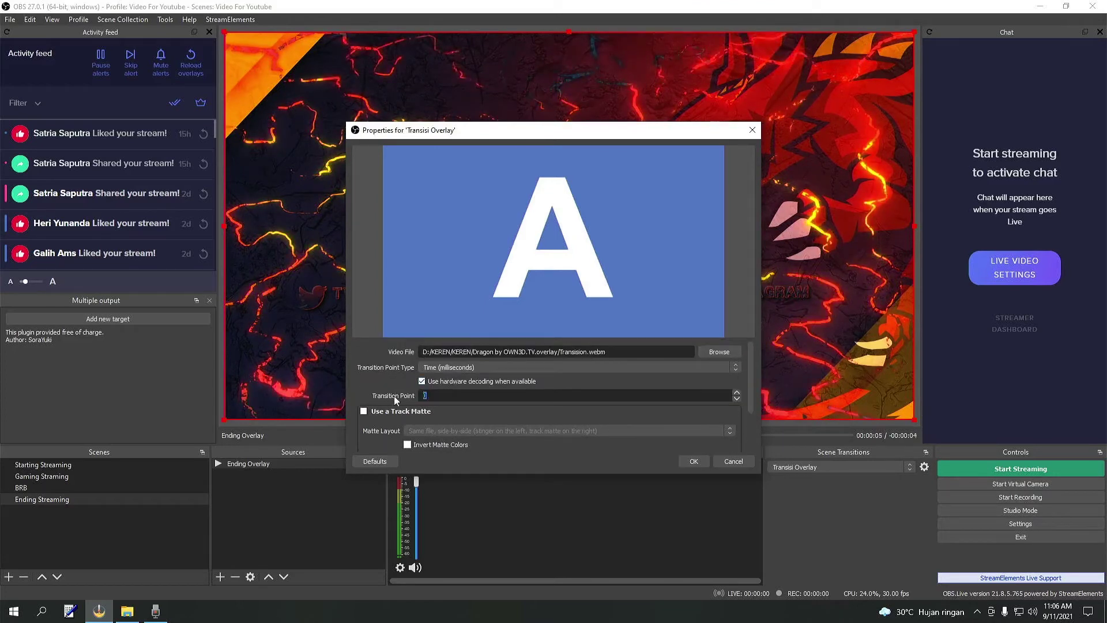
double_click(489, 395)
text(1000)
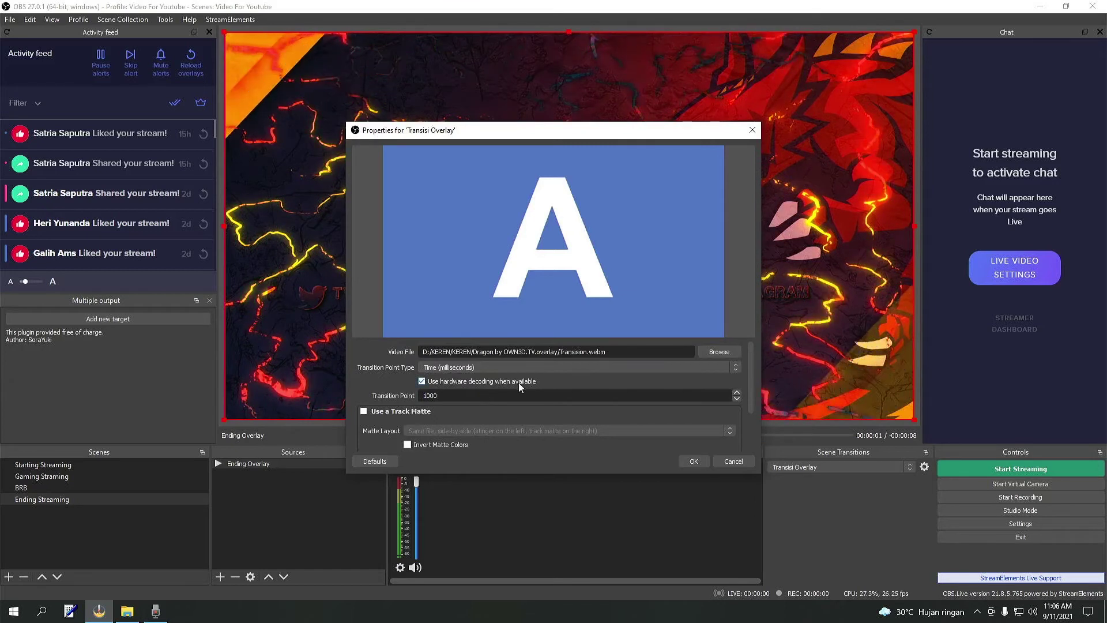
click(700, 460)
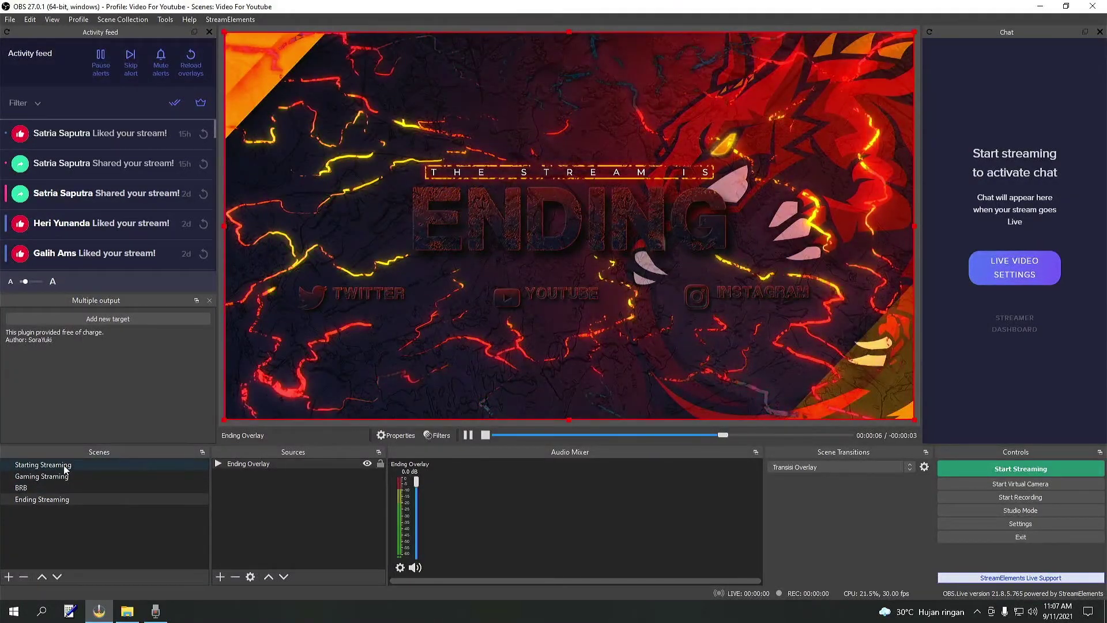
click(43, 465)
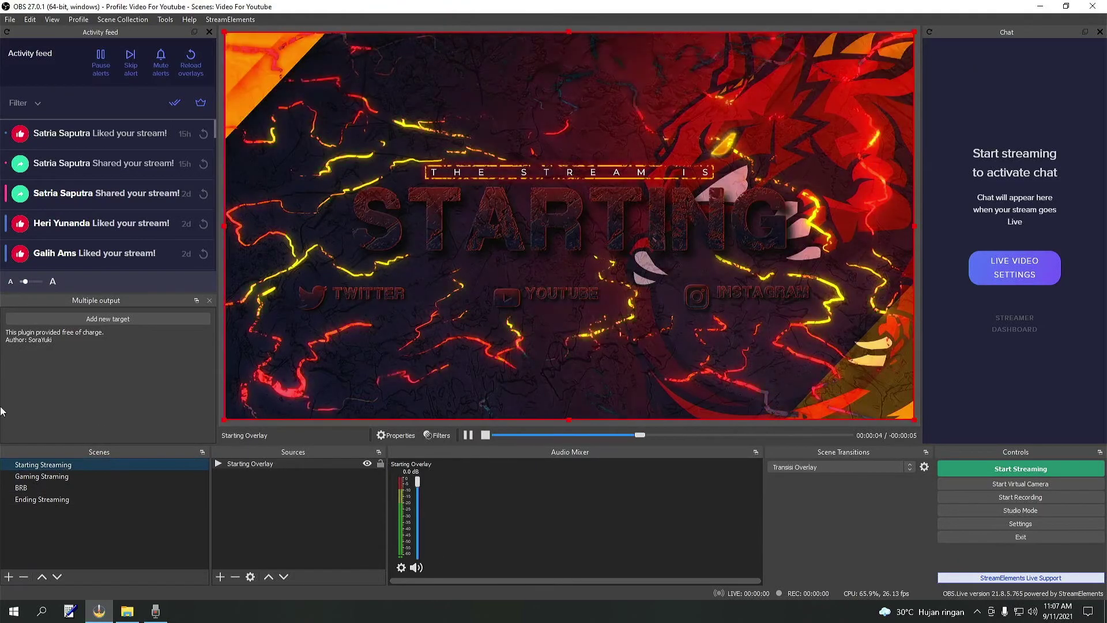
click(50, 479)
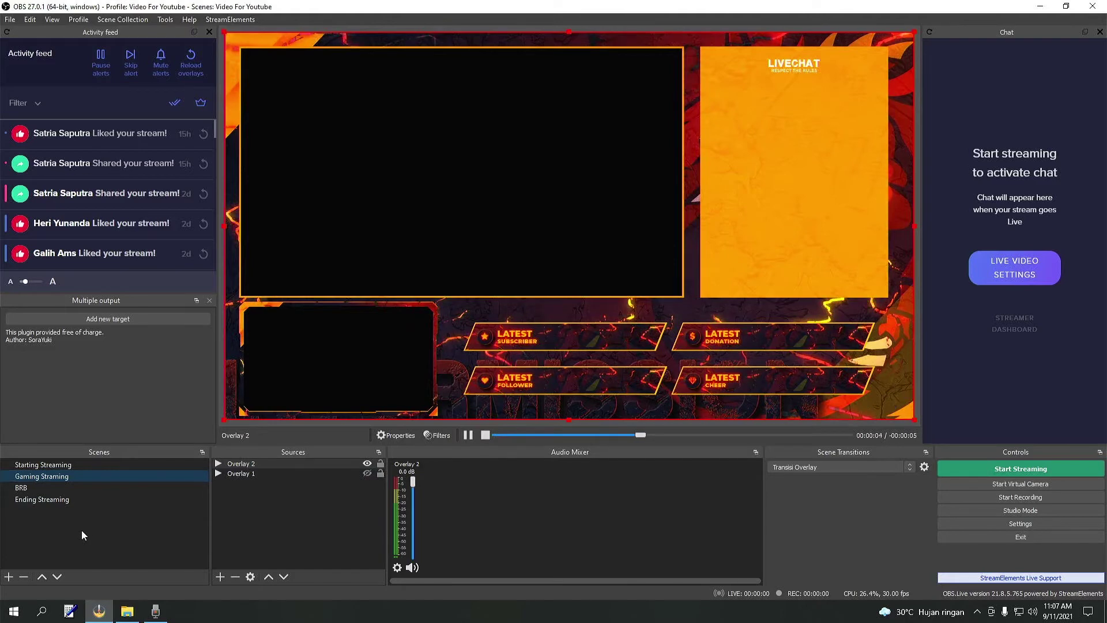
Check the overlay files in File Explorer, then return to OBS and add a scene named "Streaming Non Overlay".
click(127, 611)
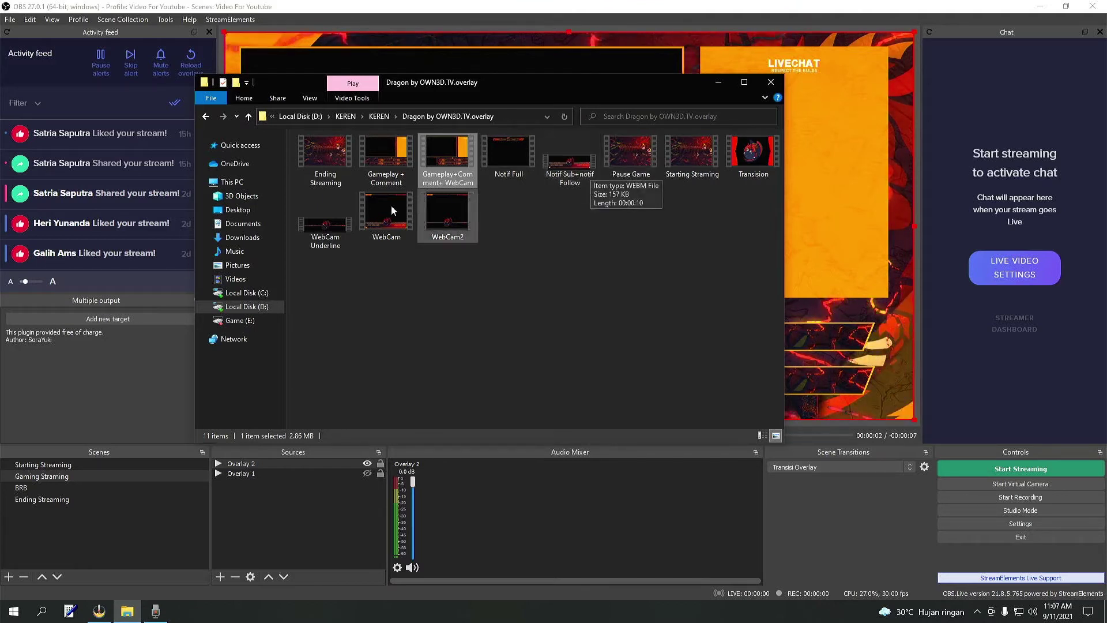
click(116, 527)
click(8, 577)
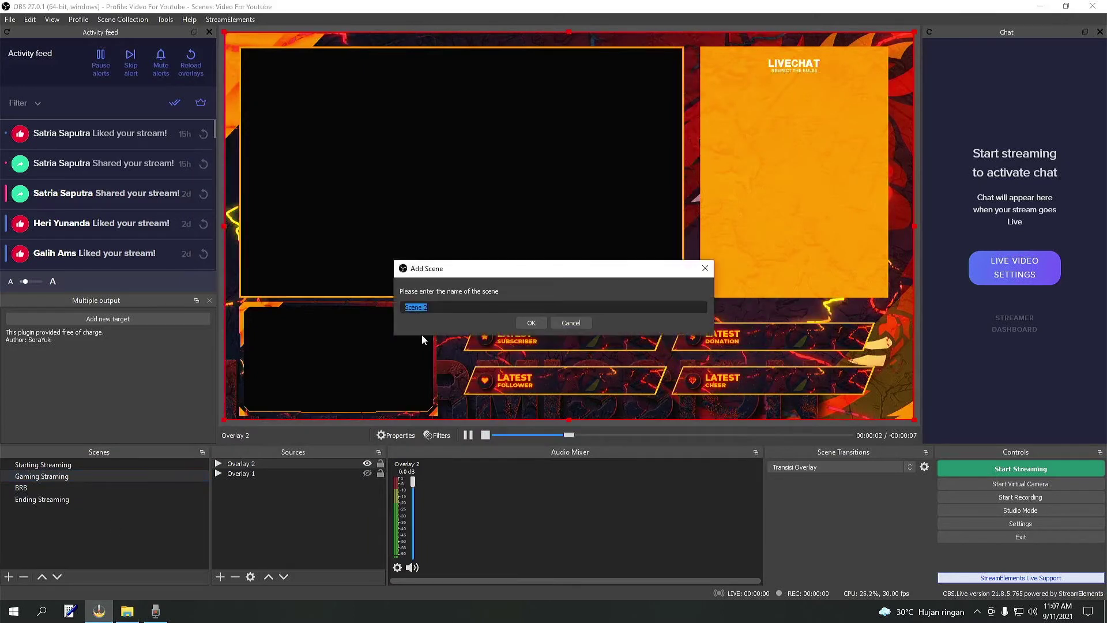
text(Streaminbg)
key(BackSpace)
key(BackSpace)
text(g Non Overlay)
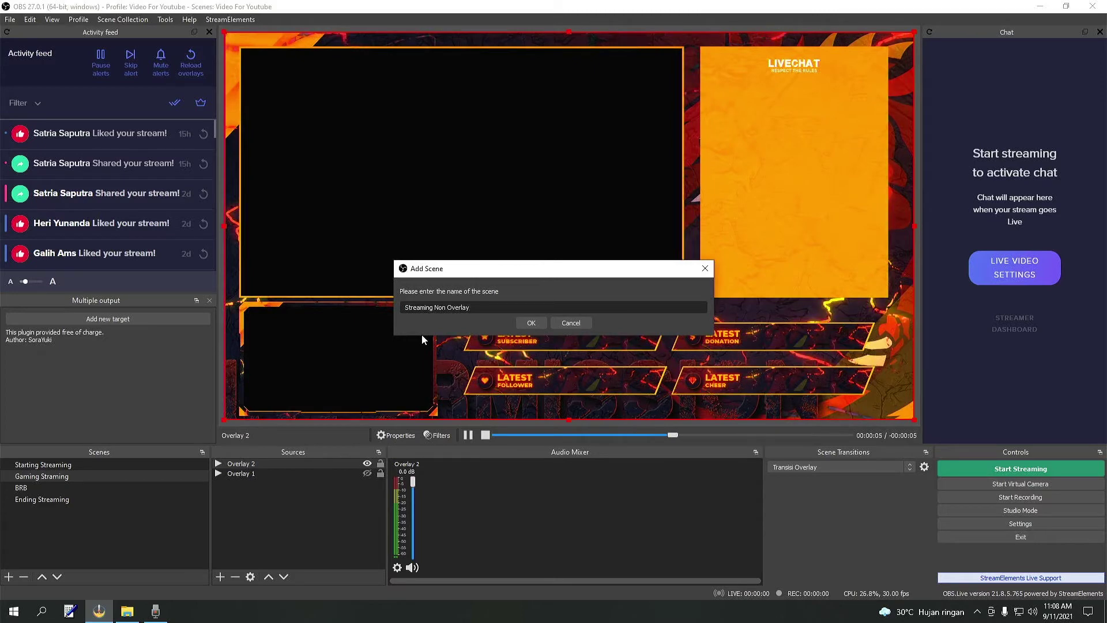
click(532, 322)
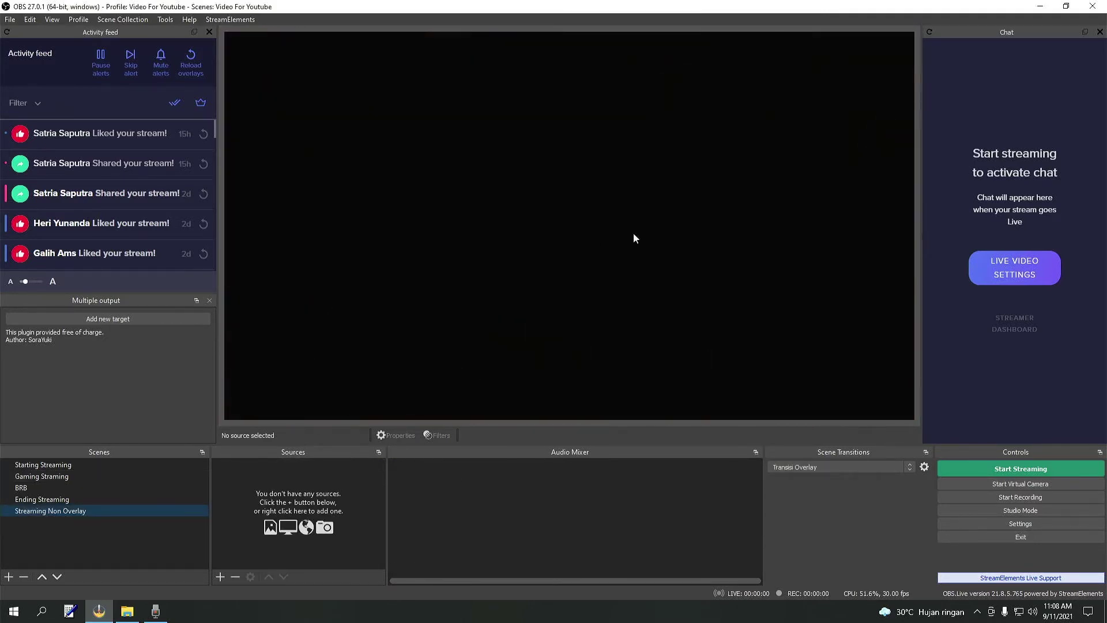
Add a looping media source named "Notif Full" to the Streaming Non Overlay scene, using the local file "Notif Full".
click(219, 577)
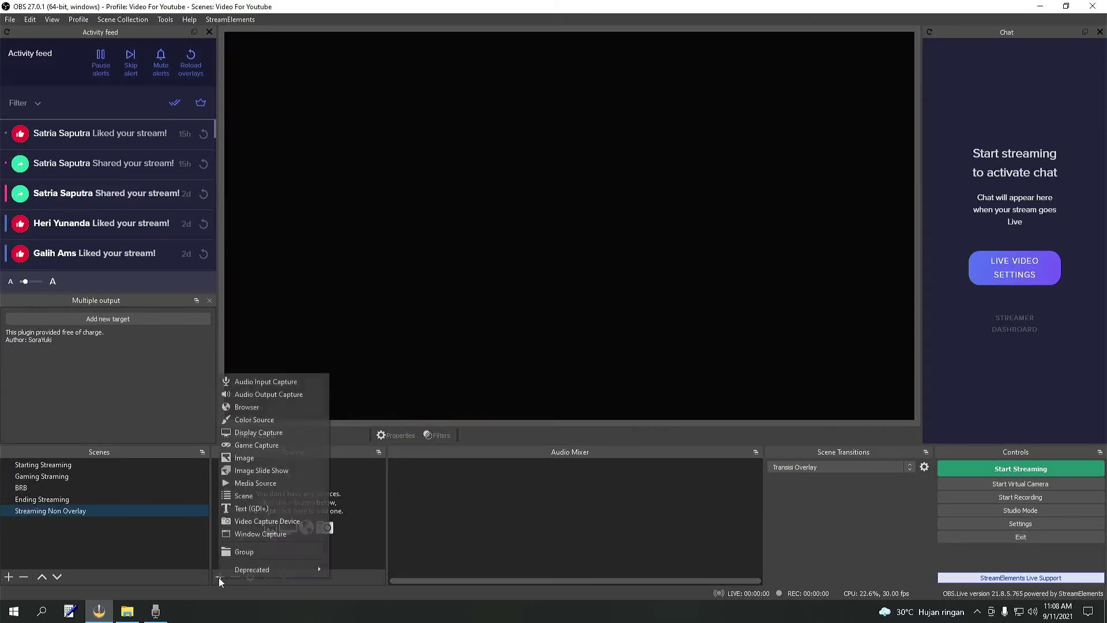
click(257, 486)
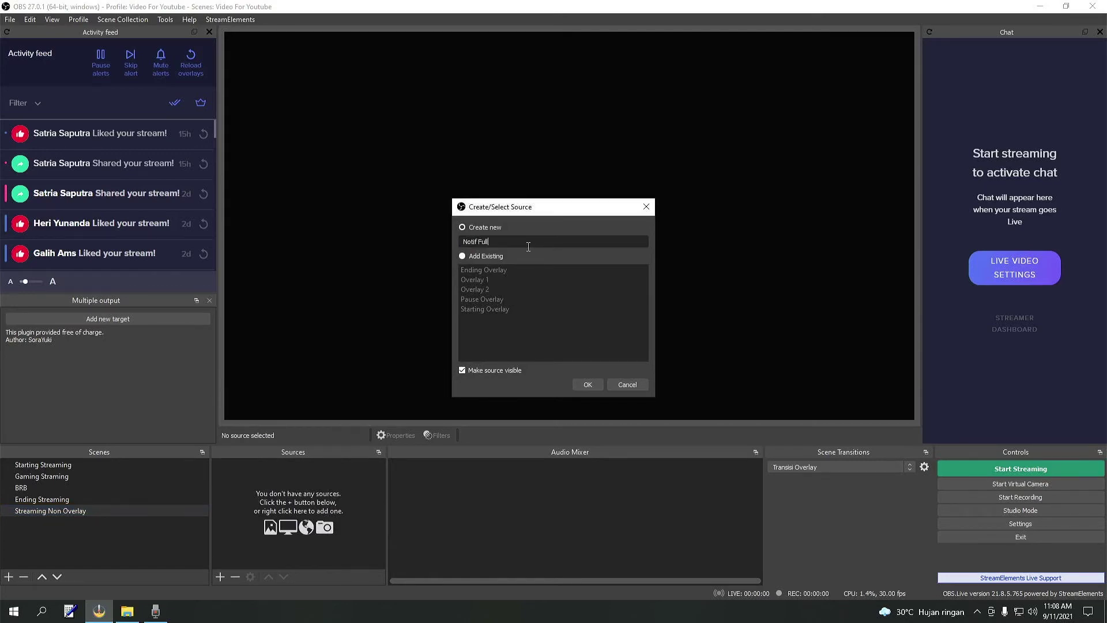
text(Notif Full)
key(Return)
click(720, 367)
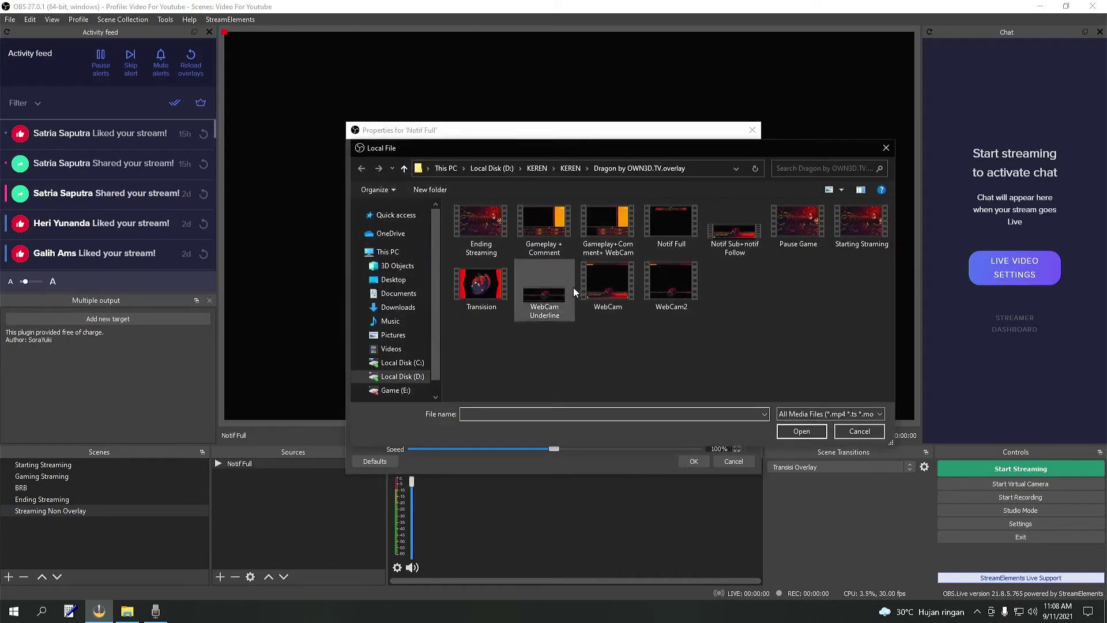
click(669, 233)
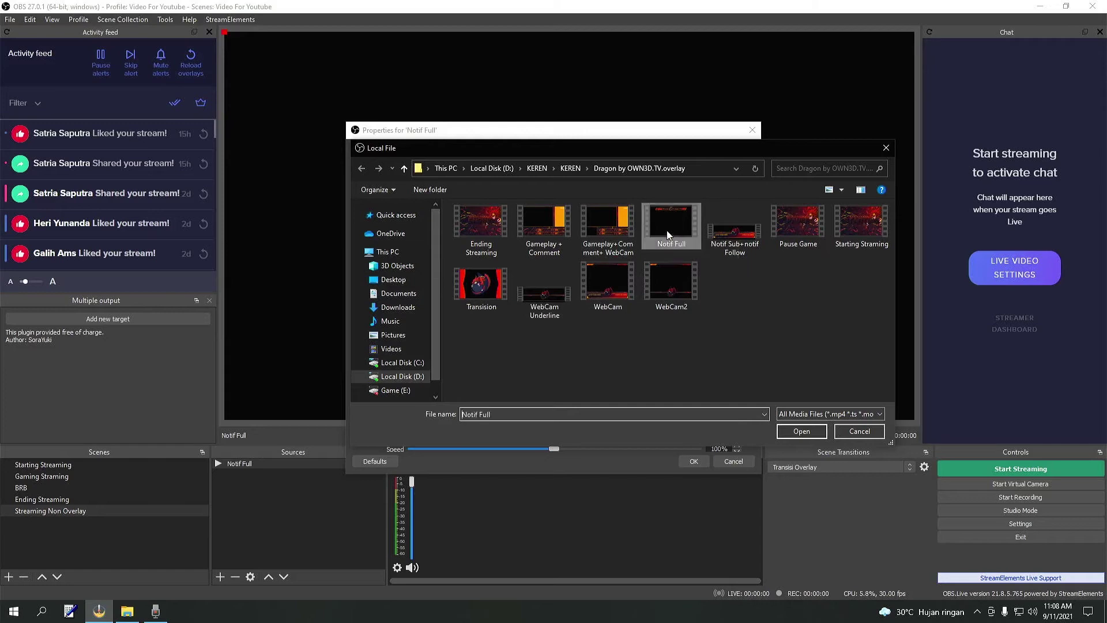
click(801, 430)
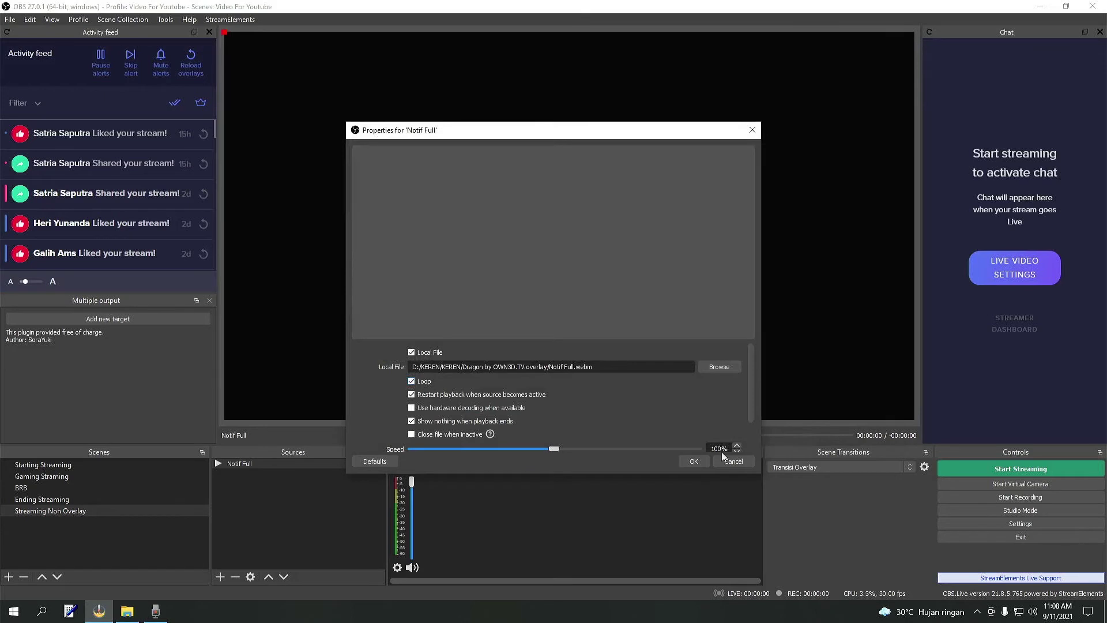
click(694, 463)
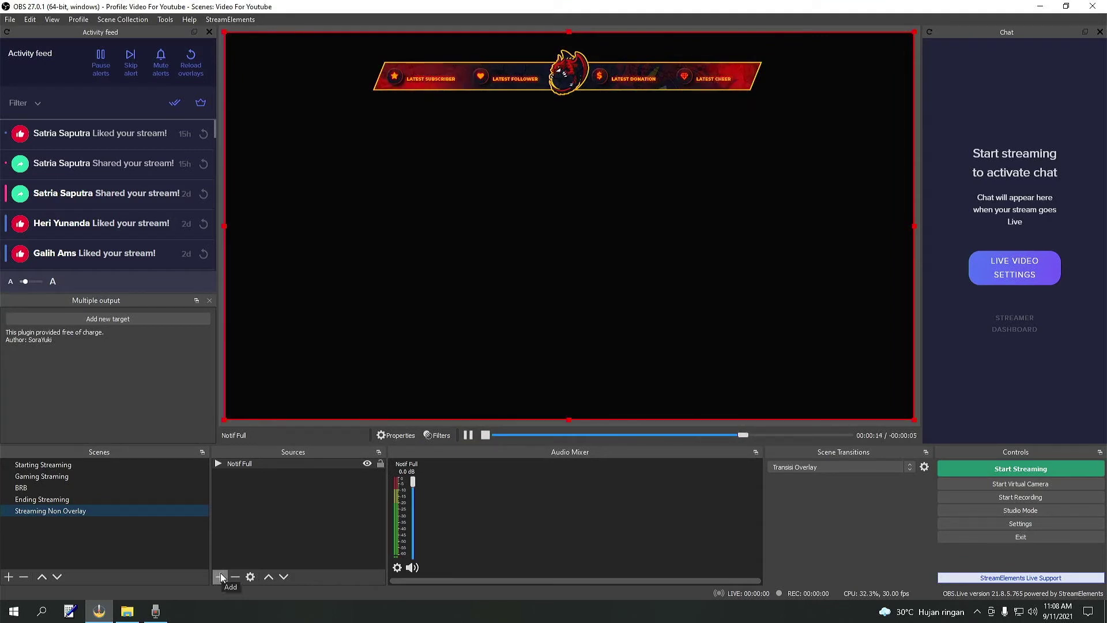
click(220, 576)
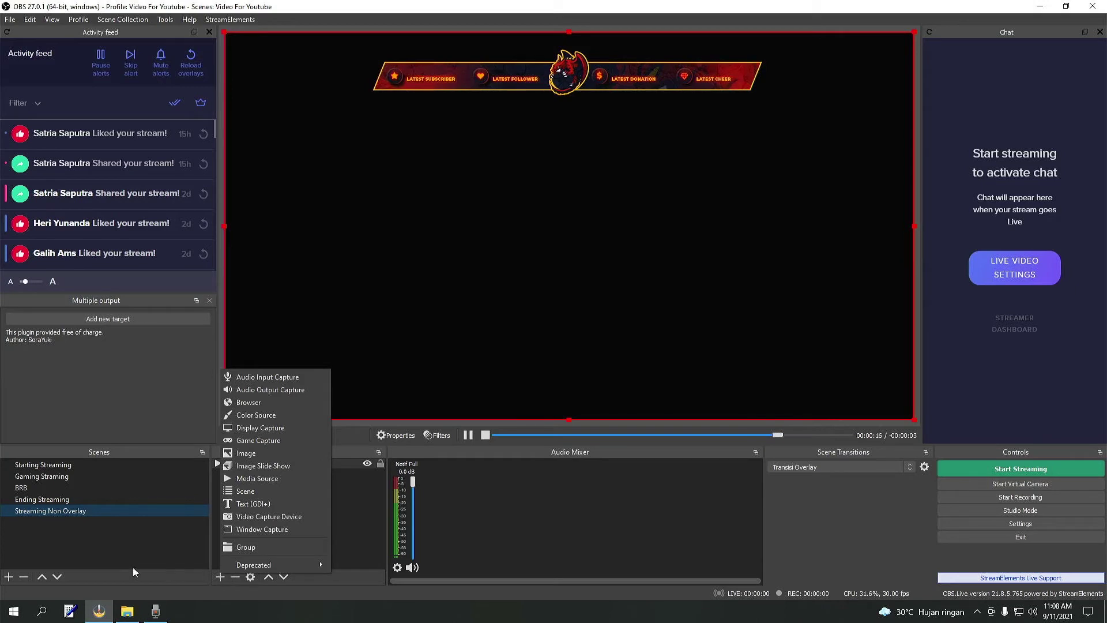
click(82, 556)
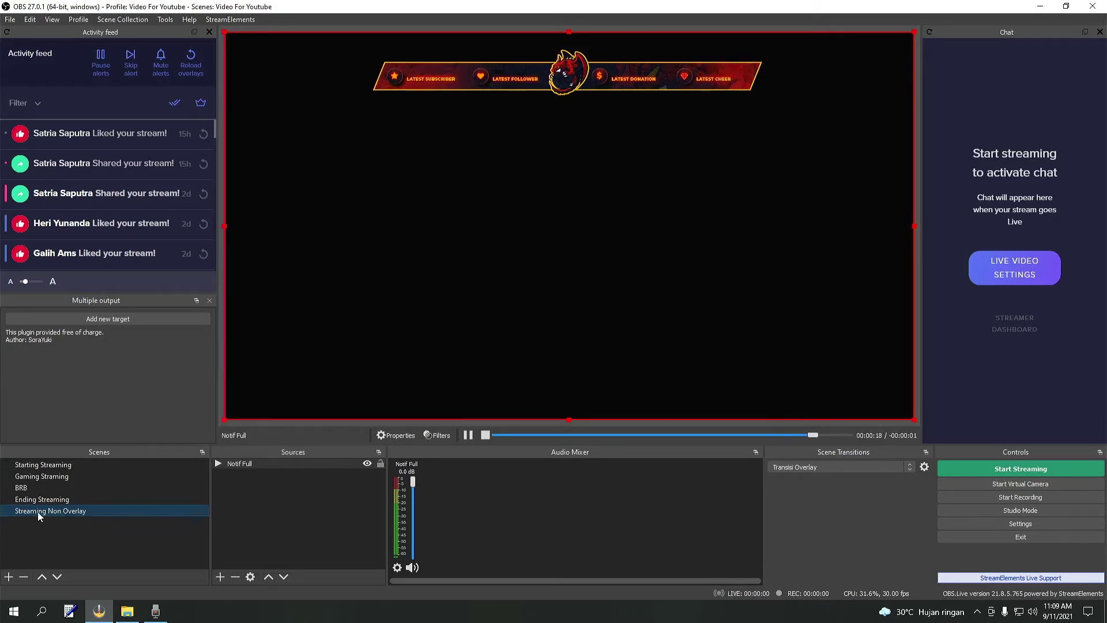
click(252, 505)
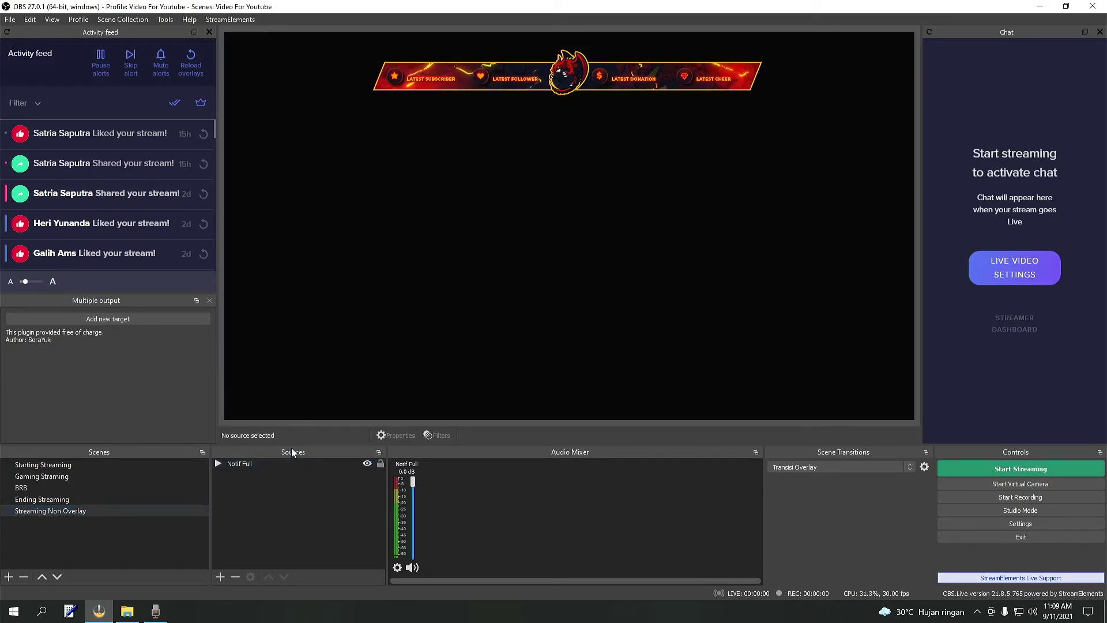
Add a looping media source named "Notif" to the scene, using the local file "Notif Sub+notif Follow".
click(220, 575)
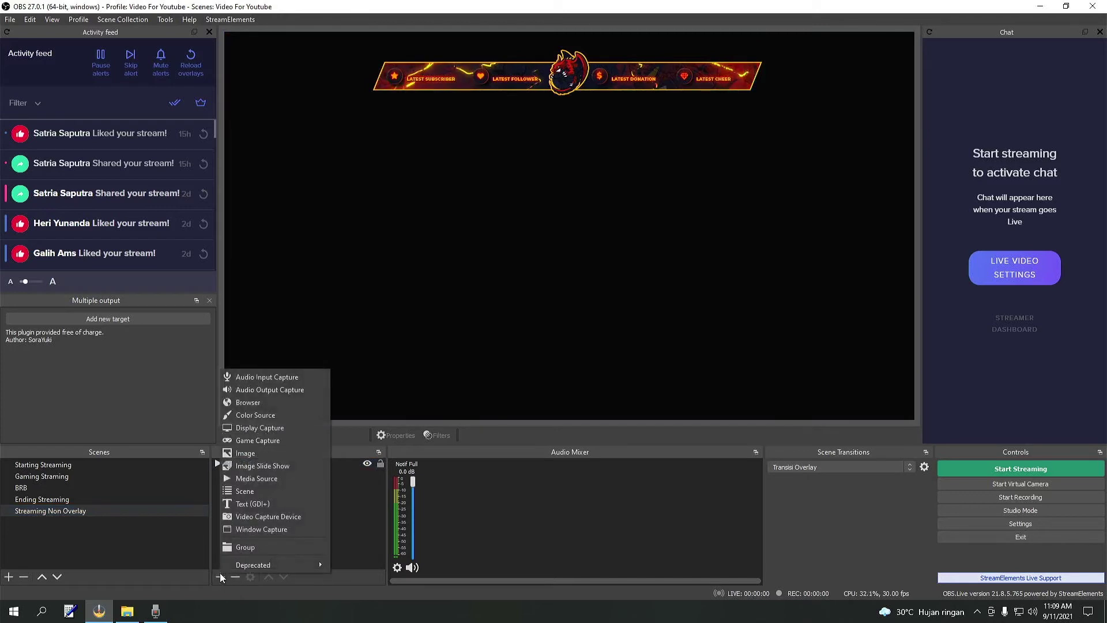
click(268, 480)
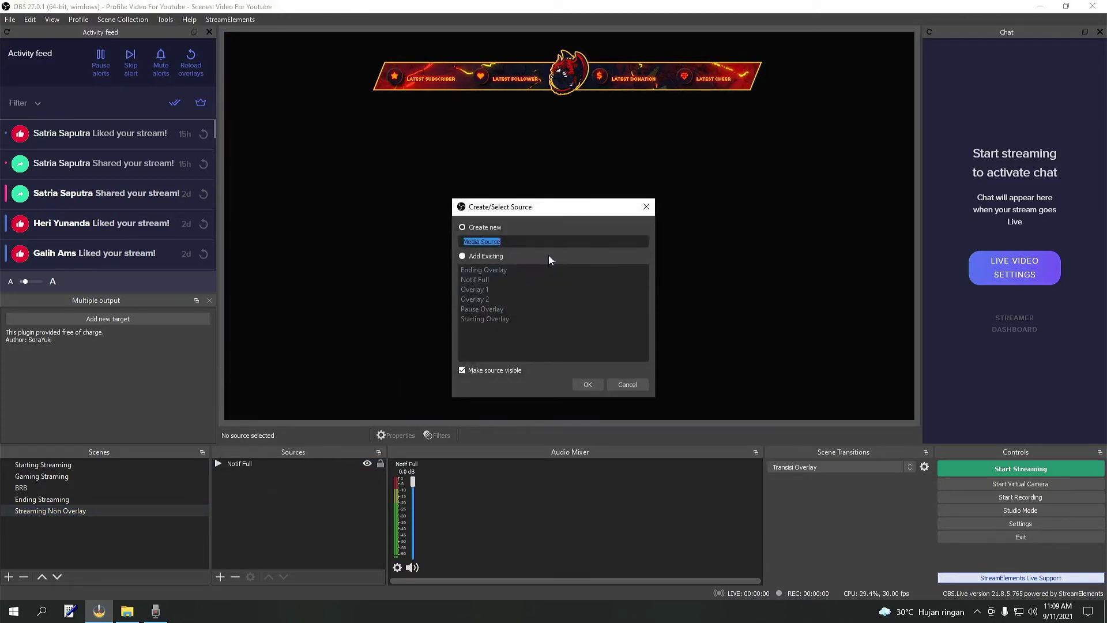
text(Notif)
click(588, 384)
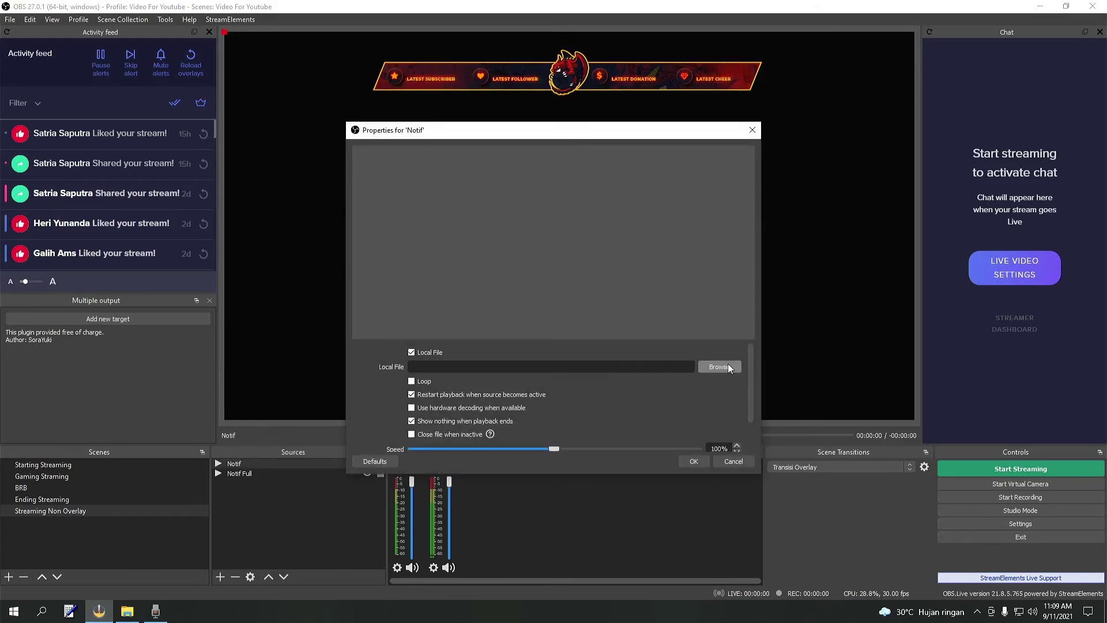
click(728, 370)
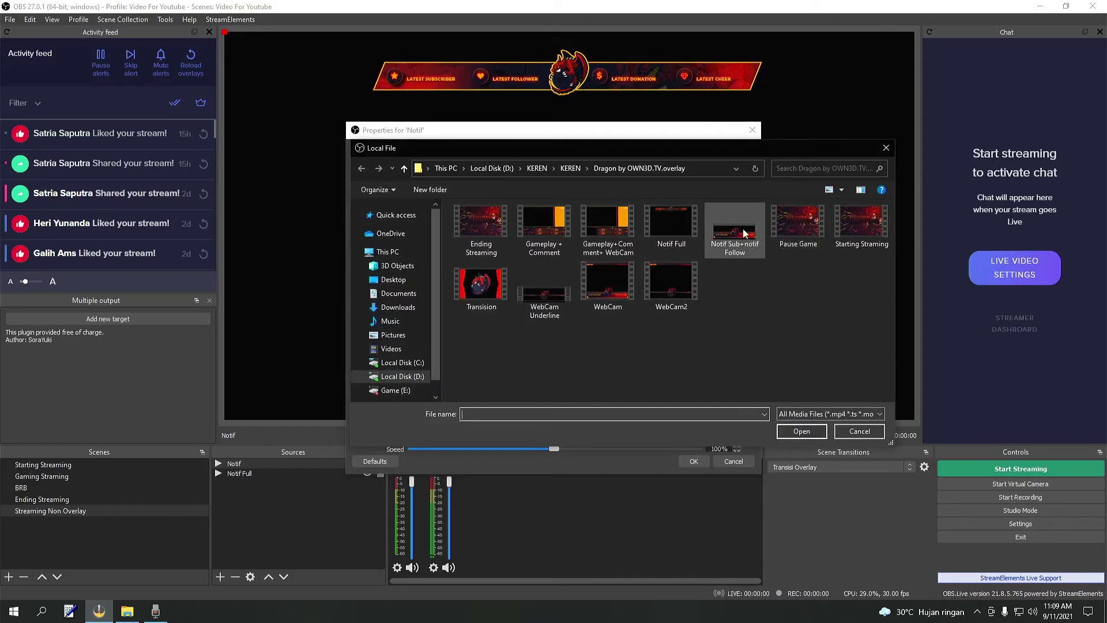
click(745, 254)
click(799, 431)
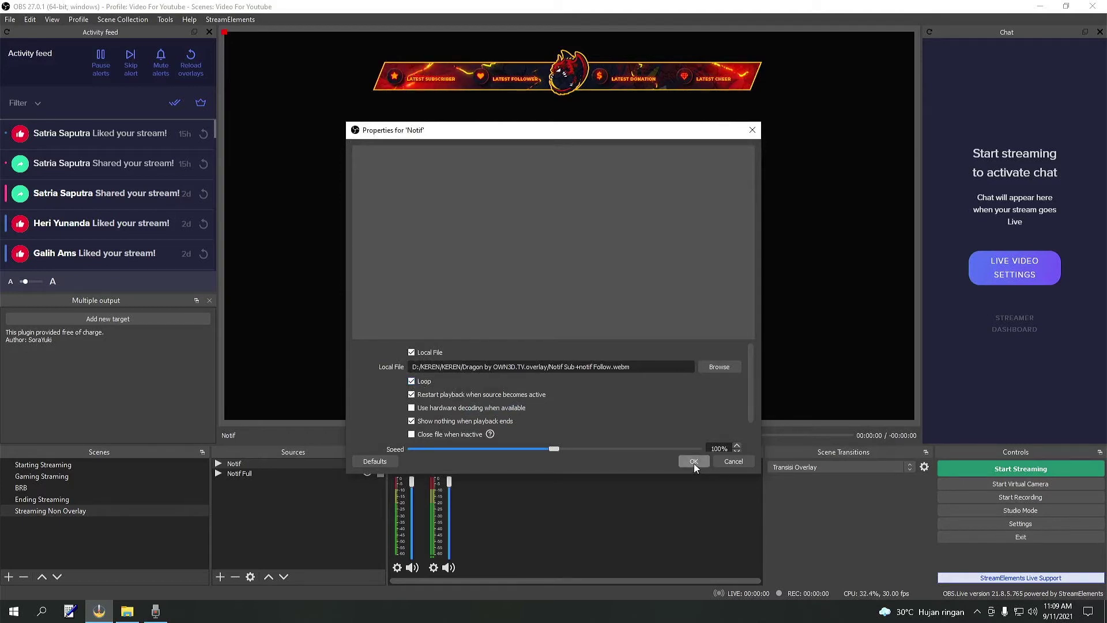
click(694, 461)
Move the Notif banner to the lower-left corner of the canvas and scale it down.
drag(391, 152, 399, 361)
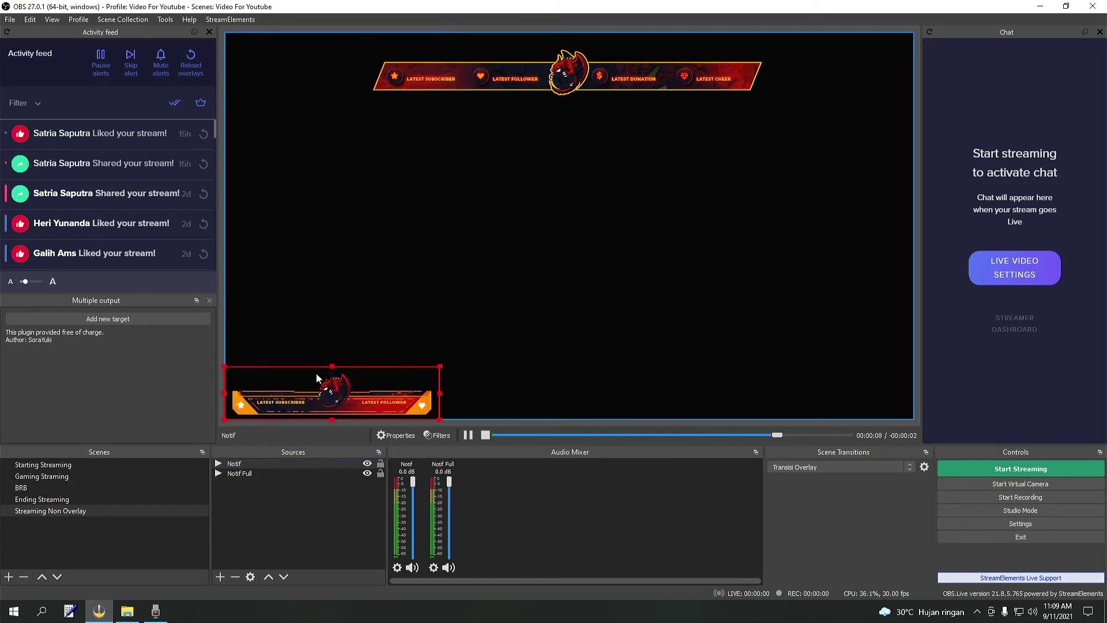
click(308, 521)
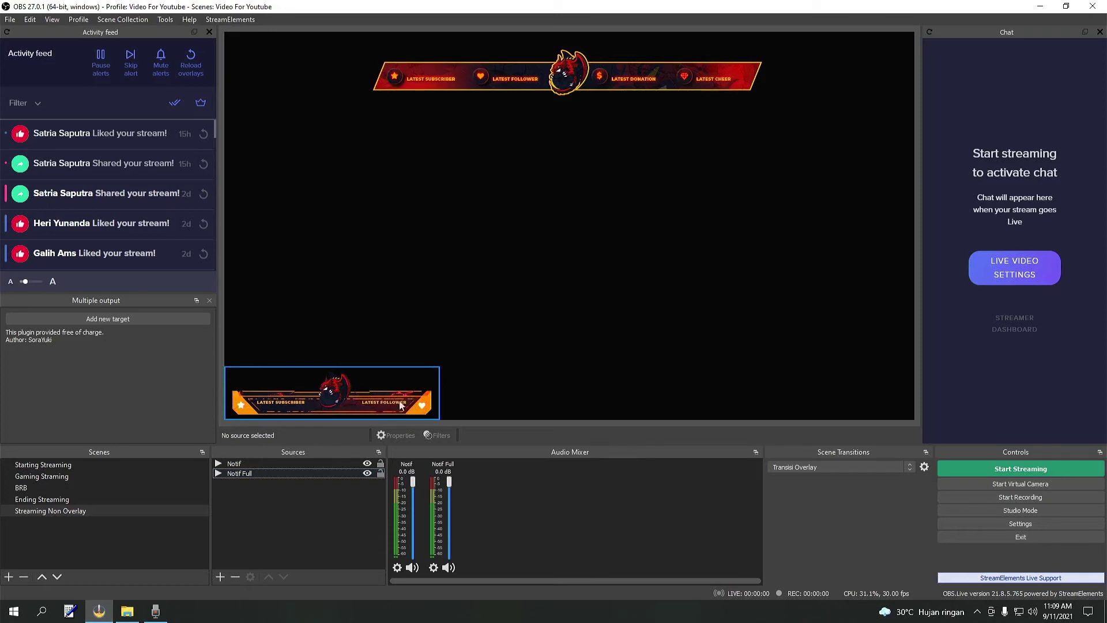
click(418, 406)
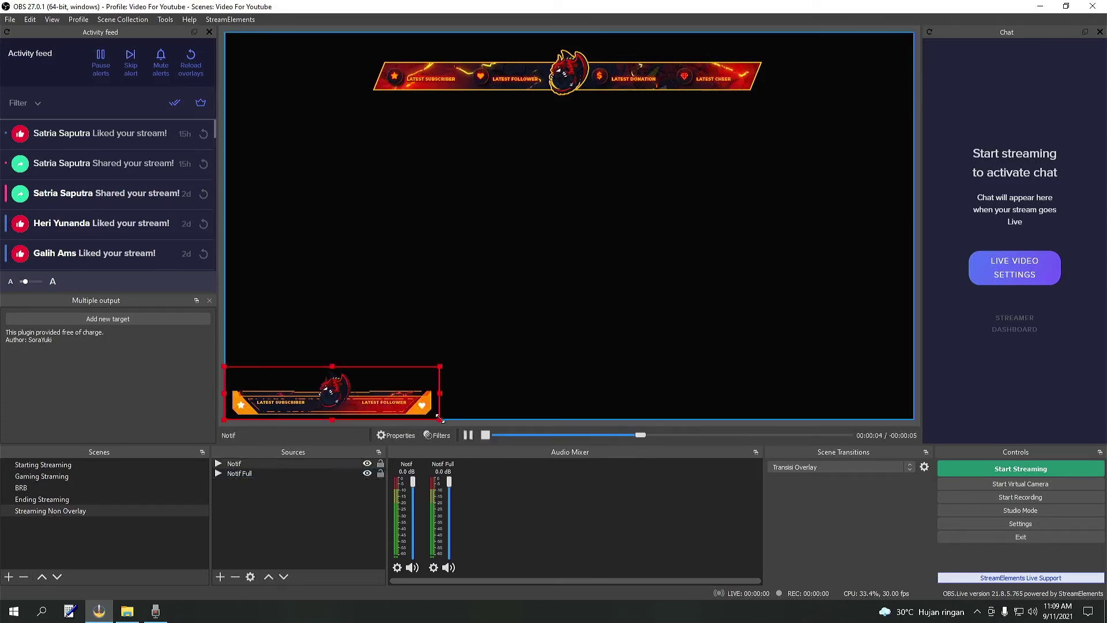
drag(440, 419, 364, 397)
click(308, 521)
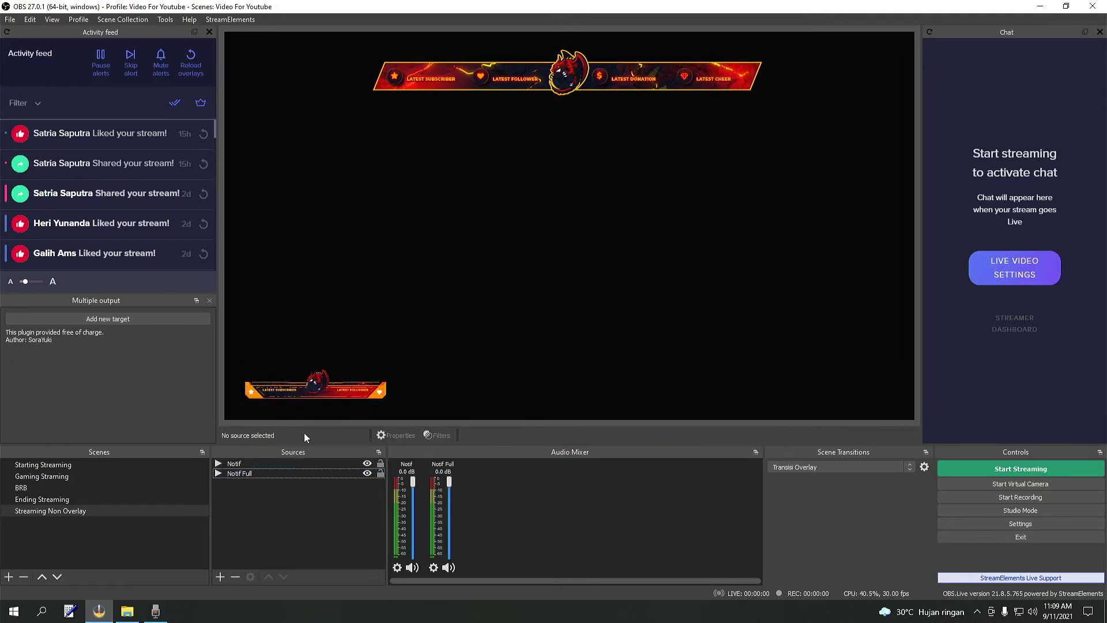
Hide the Notif Full source in the Streaming Non Overlay scene.
click(251, 463)
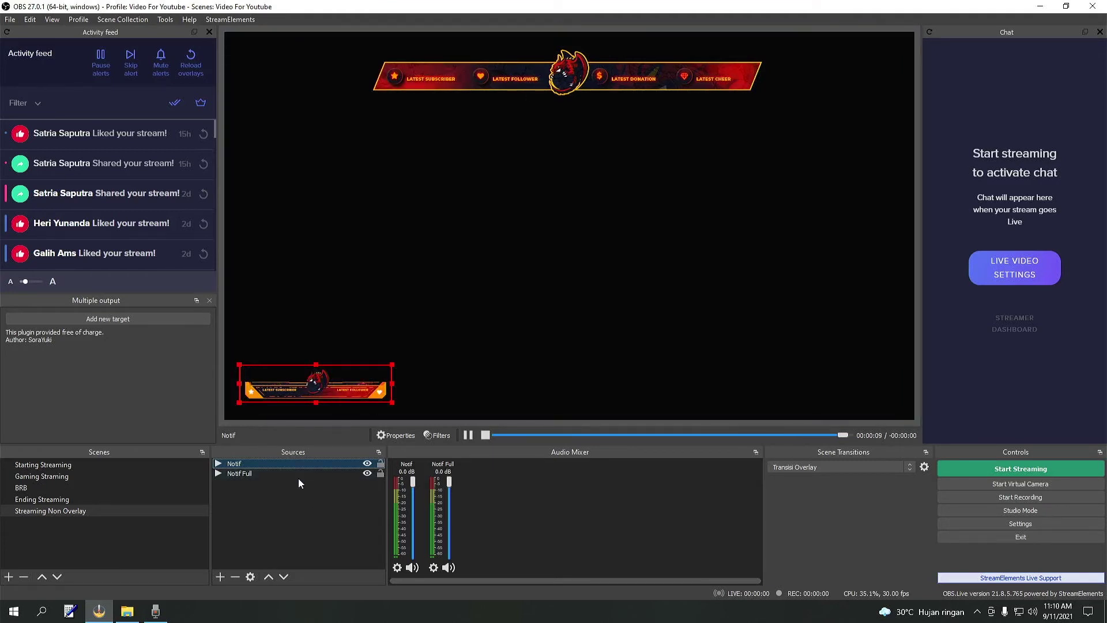
click(367, 472)
click(284, 528)
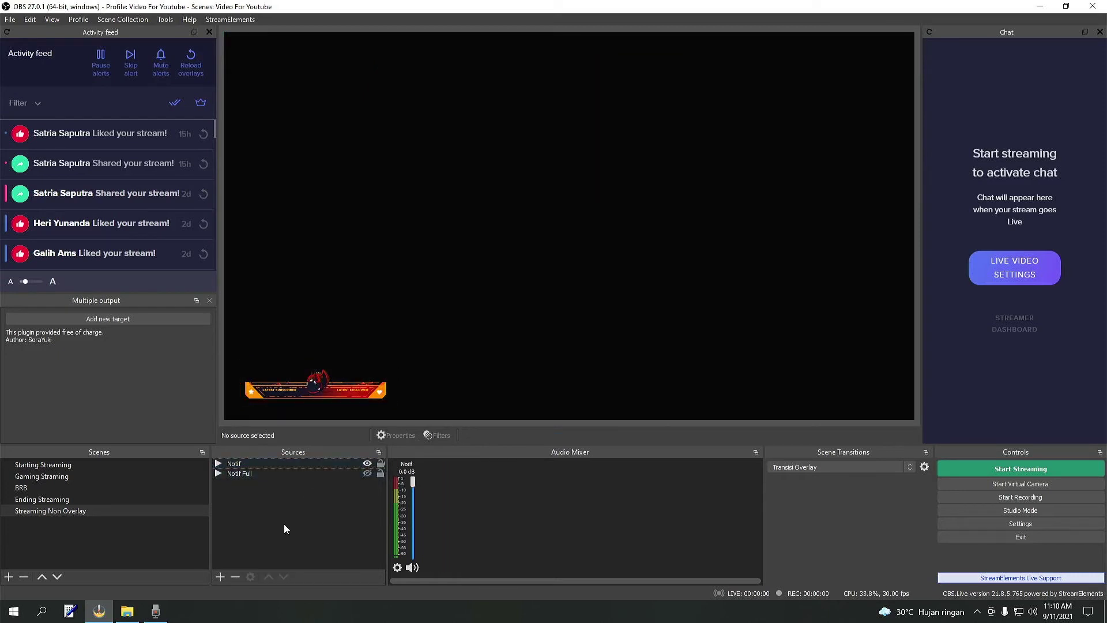
Add a Video Capture Device named "Webcam" using the Integrated Camera, and shrink it to sit directly above the Notif banner.
click(224, 575)
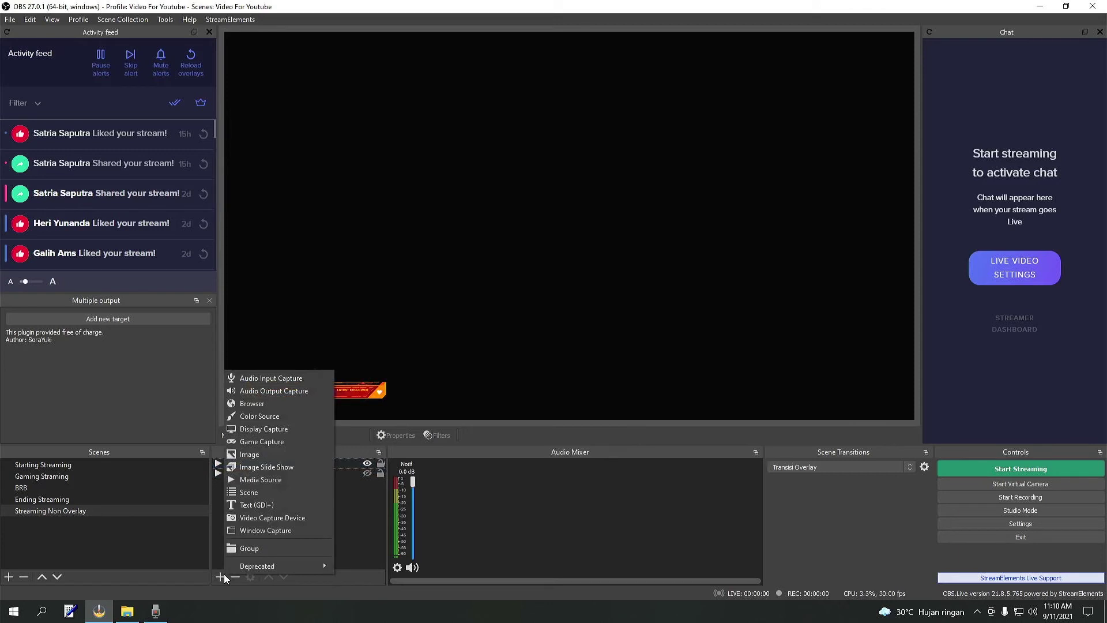
click(270, 518)
text(Webcam)
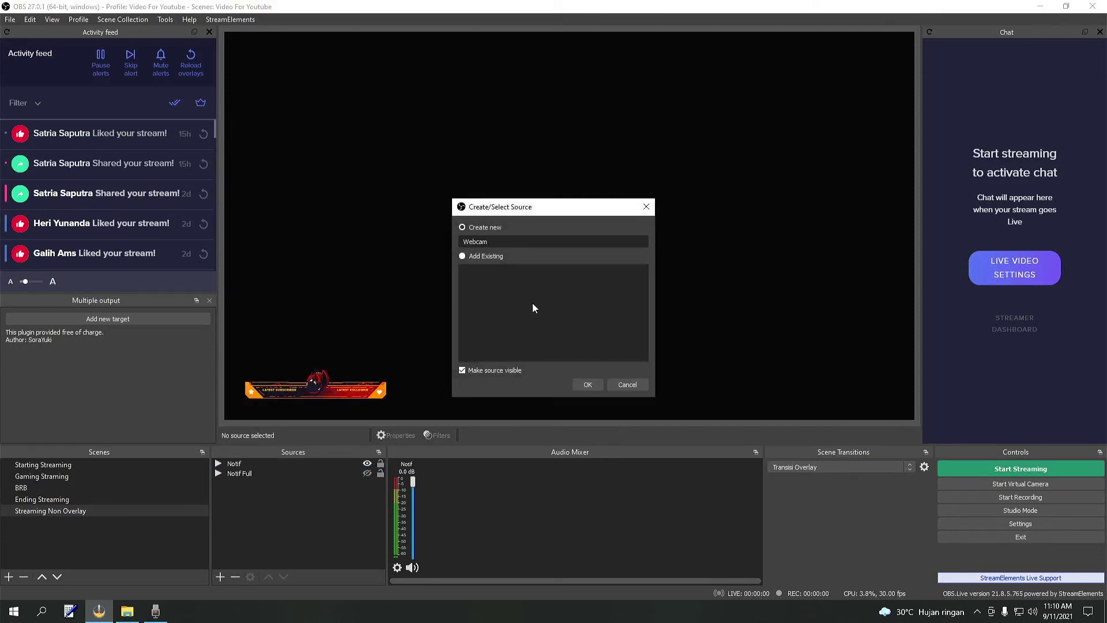
click(589, 384)
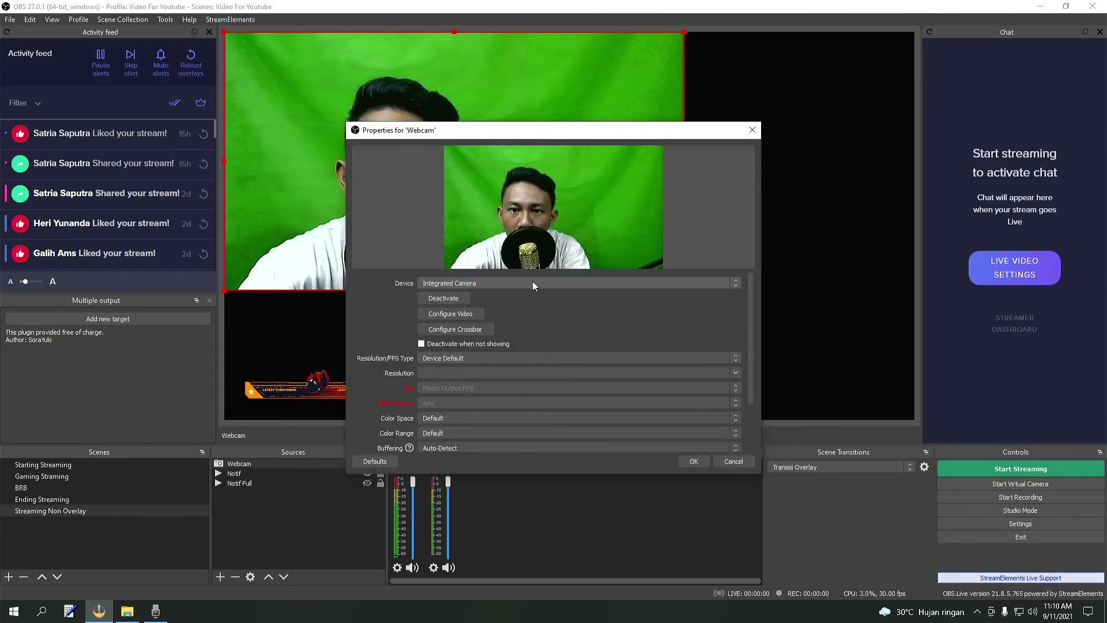
click(694, 462)
drag(356, 341, 354, 309)
drag(428, 275, 384, 310)
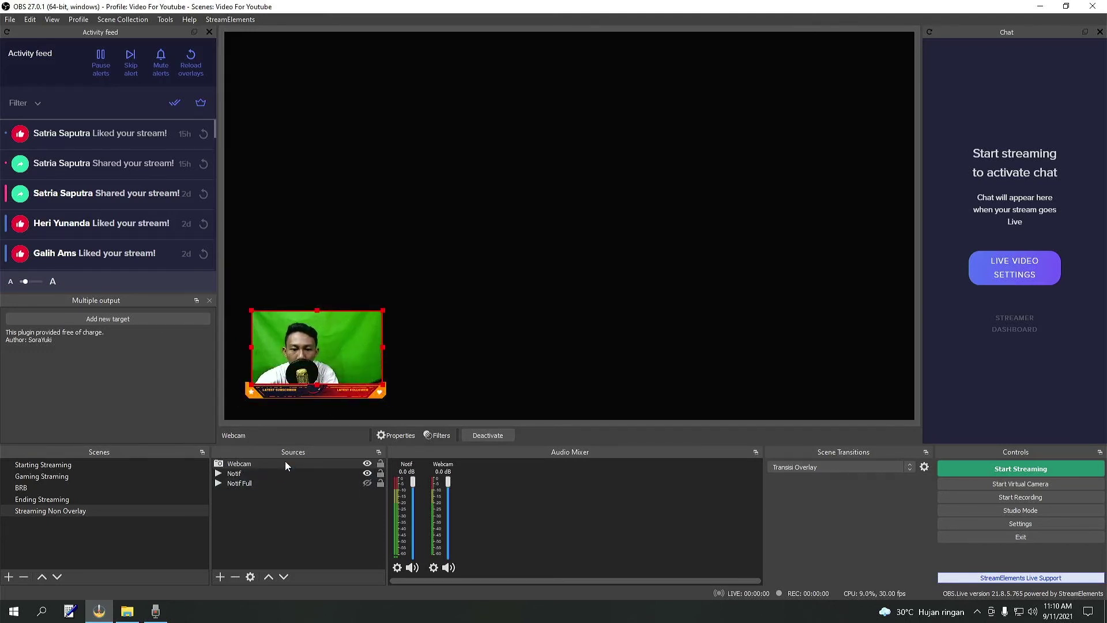
Move Webcam below Notif Full in the source order and nudge the Notif banner to line up with the webcam image.
drag(285, 462, 289, 494)
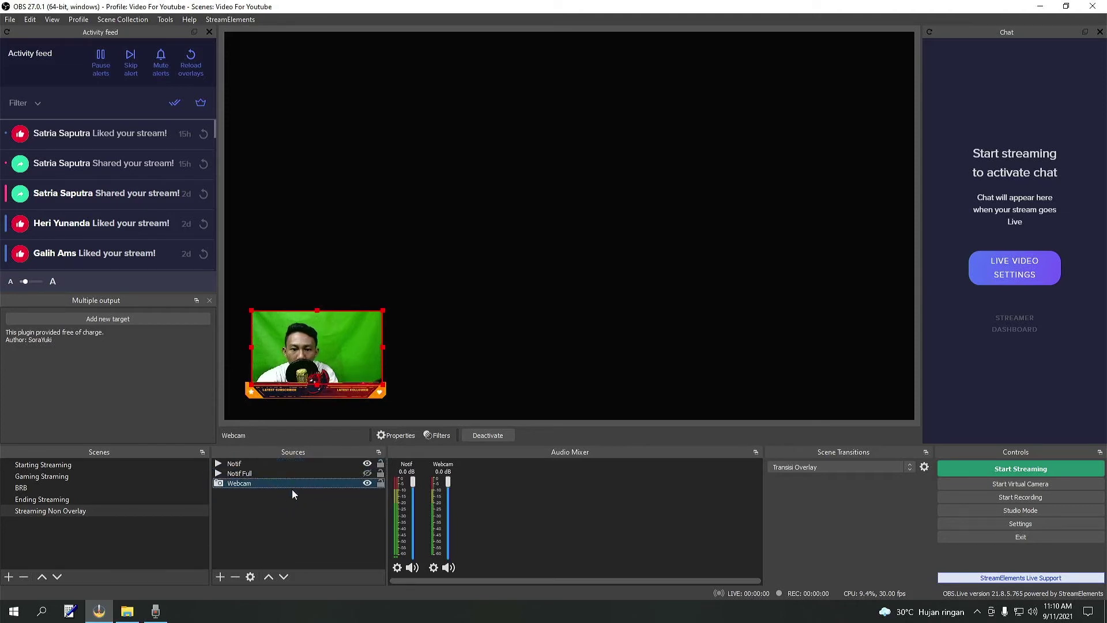
click(315, 537)
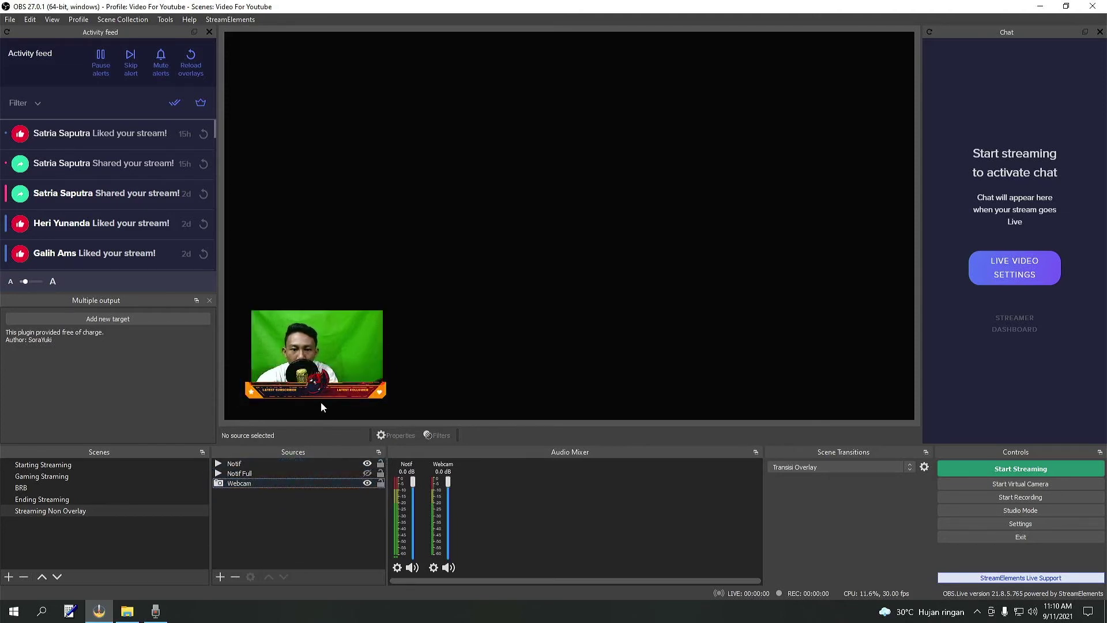
mouse_move(333, 394)
mouse_down()
mouse_move(600, 404)
mouse_move(406, 384)
mouse_move(336, 391)
mouse_up()
click(254, 414)
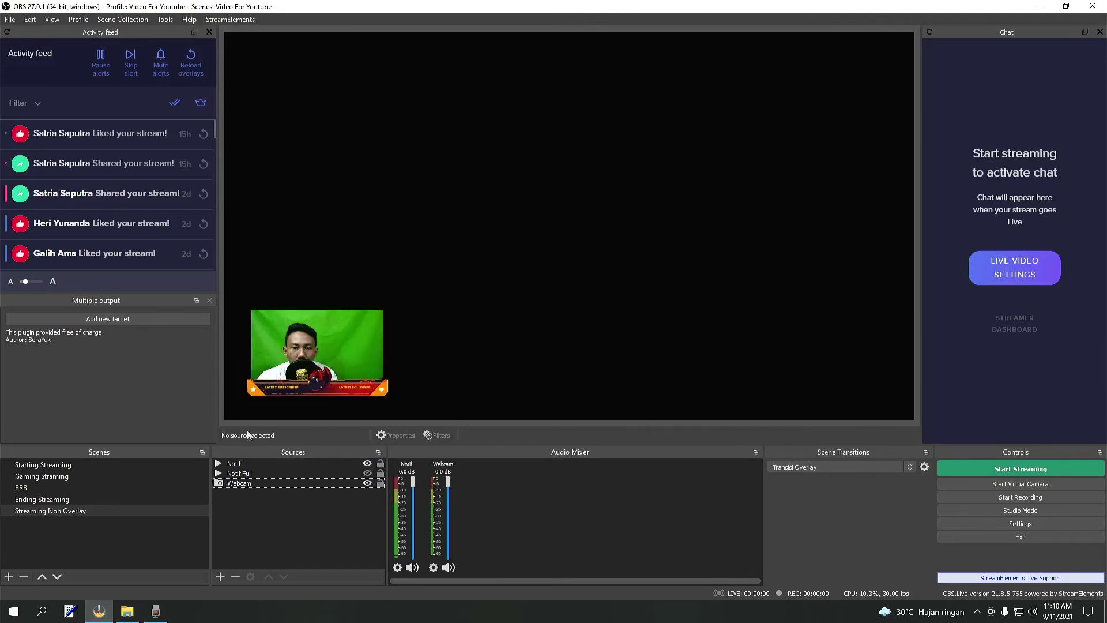